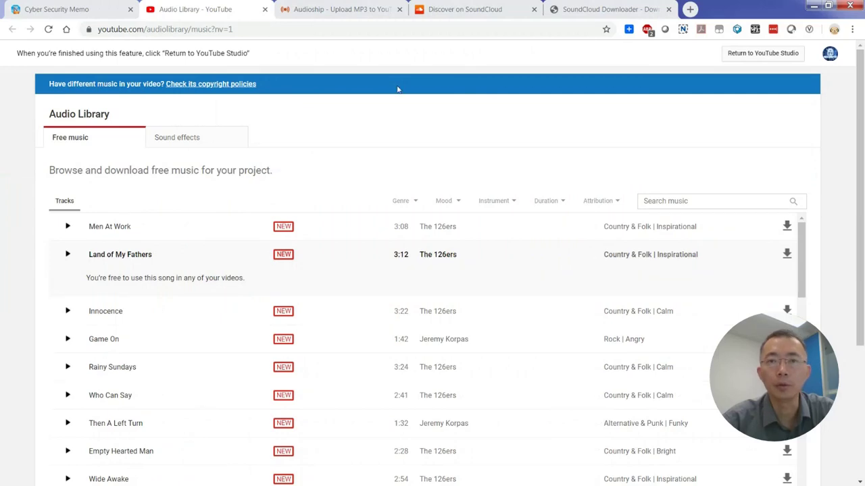
- Switch to SoundCloud and search for "epic"
click(473, 13)
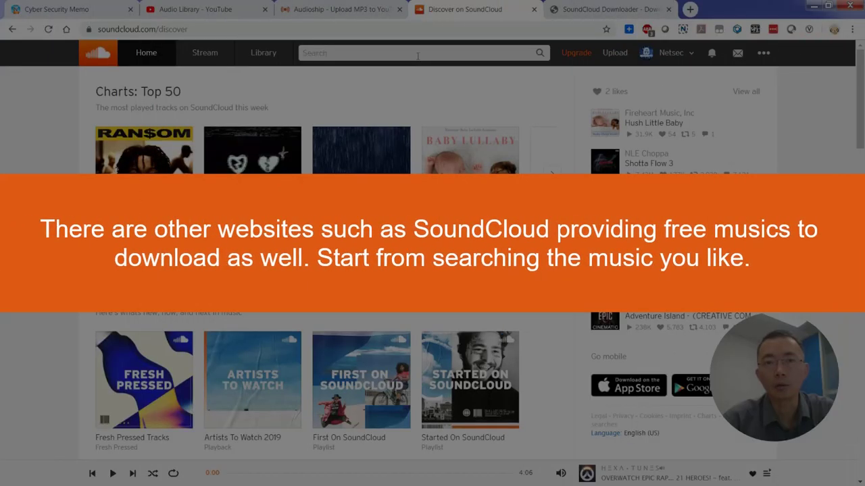
click(418, 56)
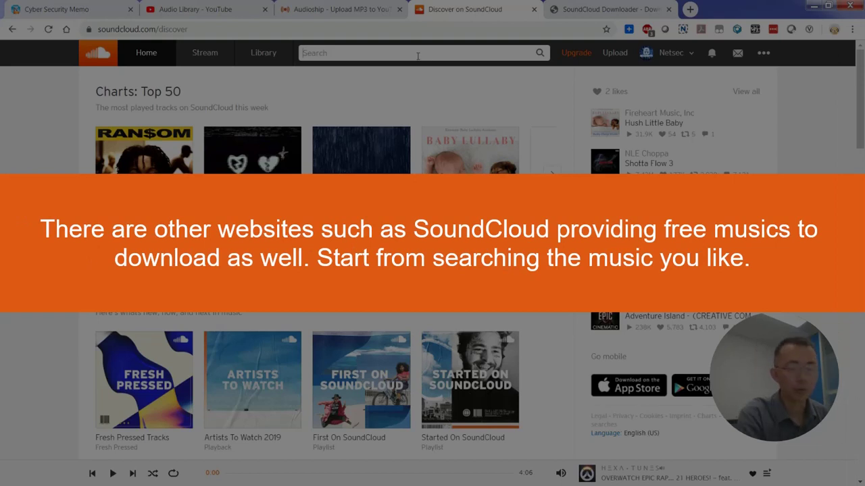
text(epic)
key(Return)
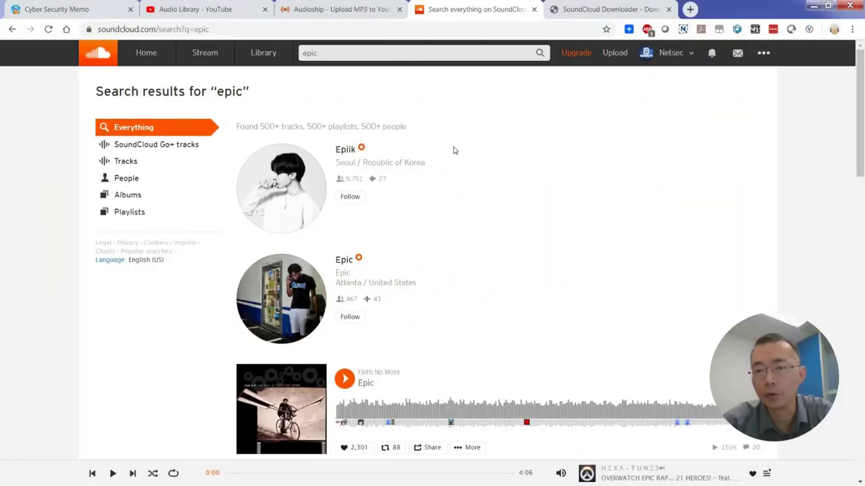
- Limit the "epic" search results to tracks licensed "To use commercially"
scroll(454, 150, down, 1)
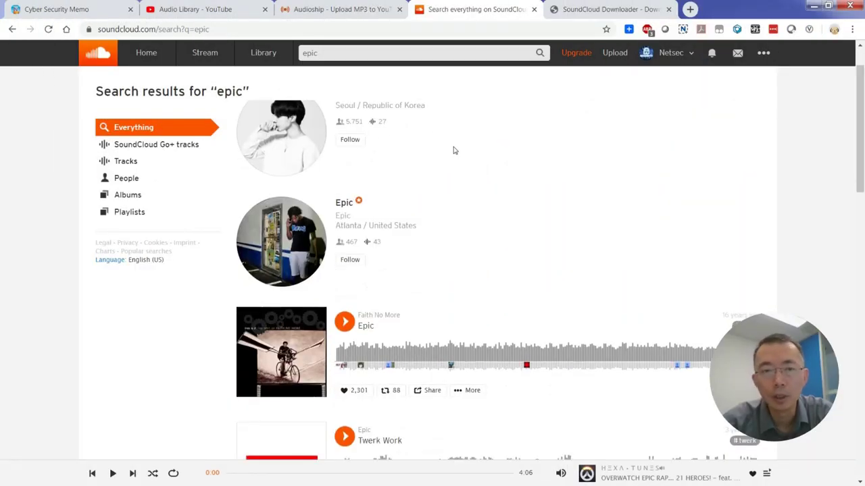
scroll(454, 150, down, 2)
scroll(407, 196, down, 3)
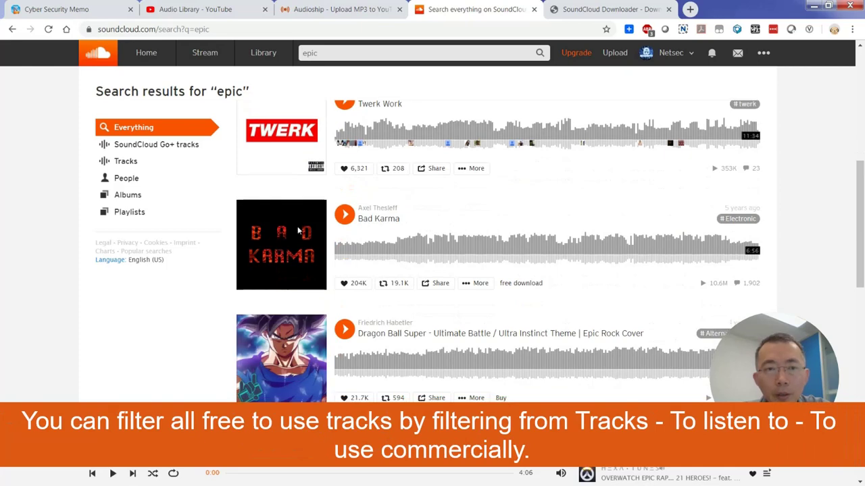
click(125, 161)
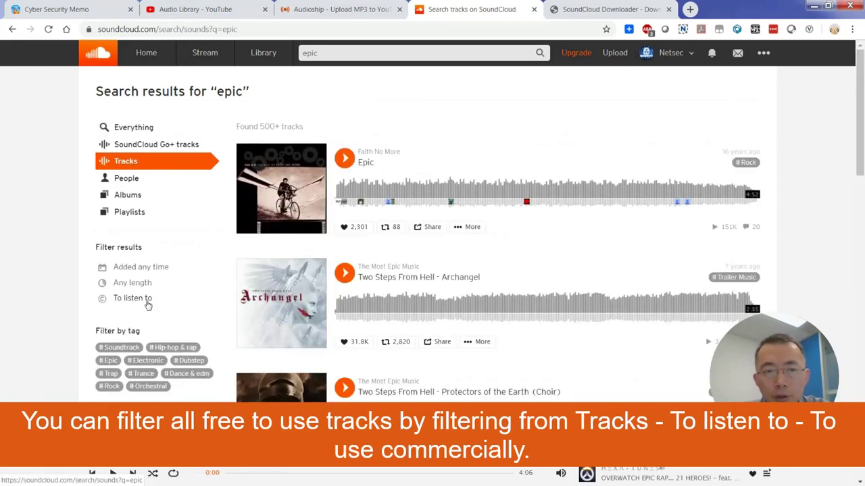
click(147, 302)
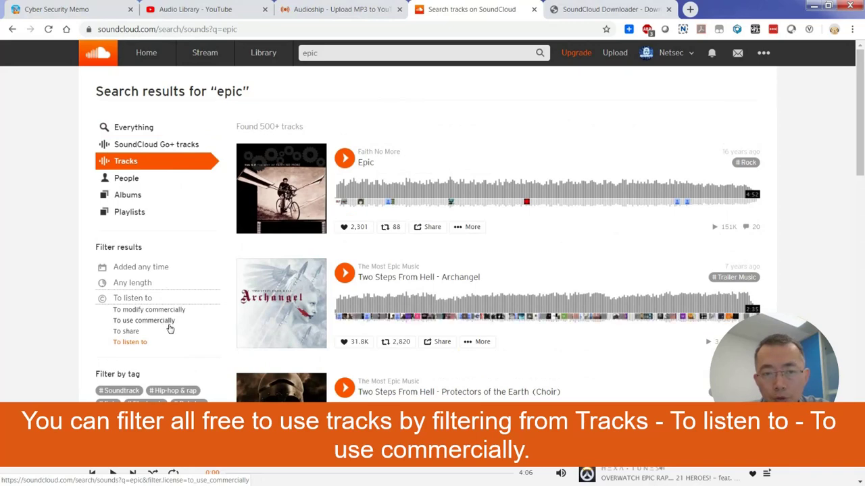
click(169, 327)
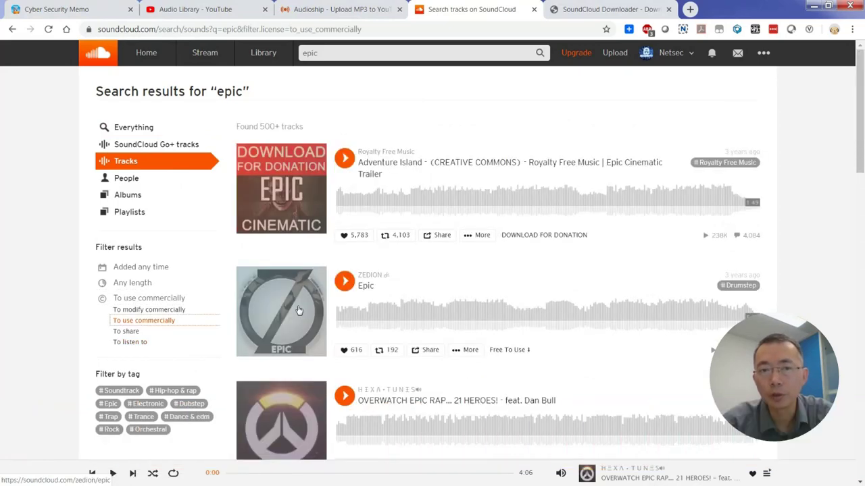
- Preview the track "Epic" by Tuneliquor from the filtered results and open its track page
scroll(435, 279, down, 6)
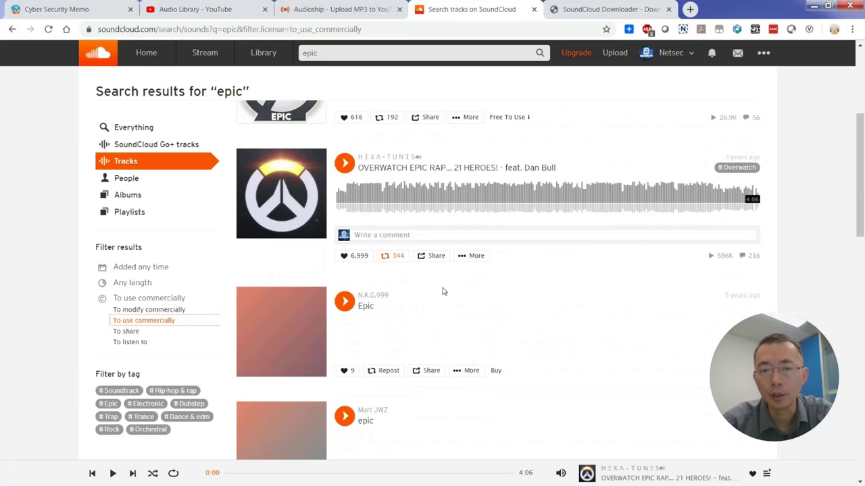
click(344, 148)
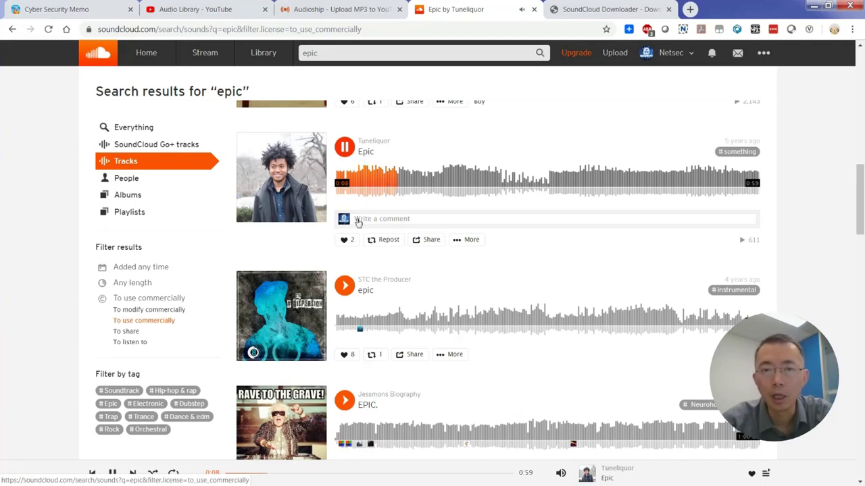
click(368, 152)
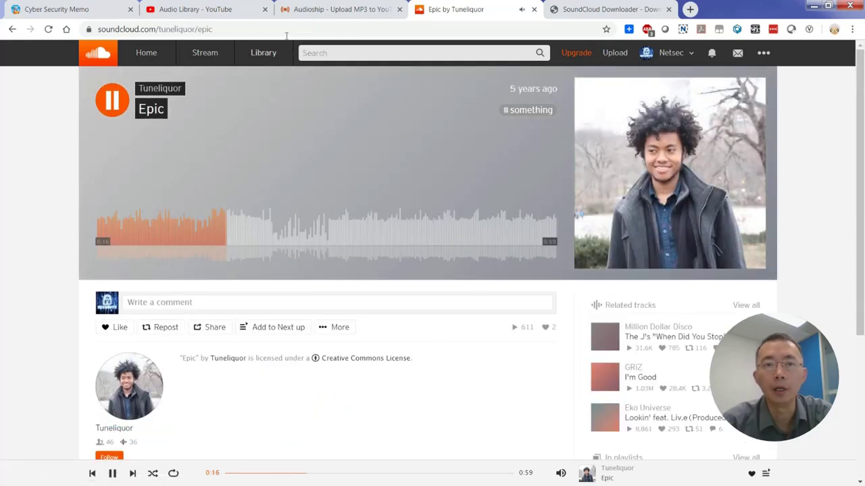
- Copy the track page's address and close the SoundCloud page to reach SoundCloud Downloader
click(287, 30)
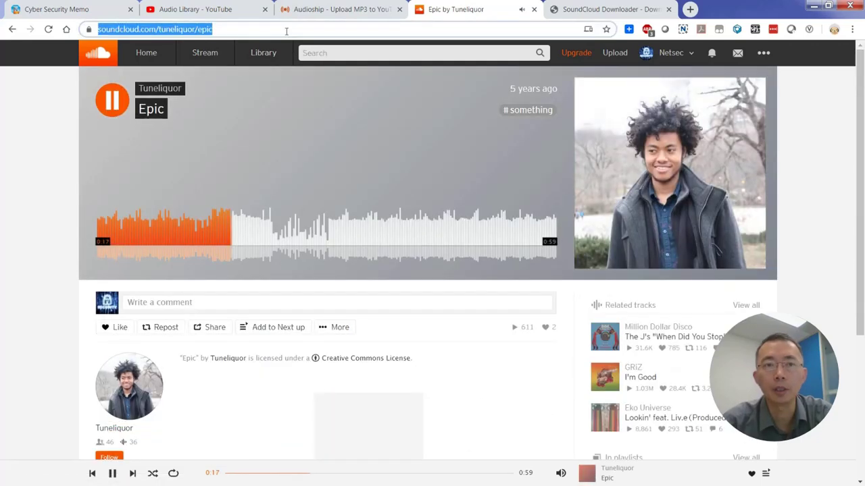
right_click(287, 30)
click(331, 90)
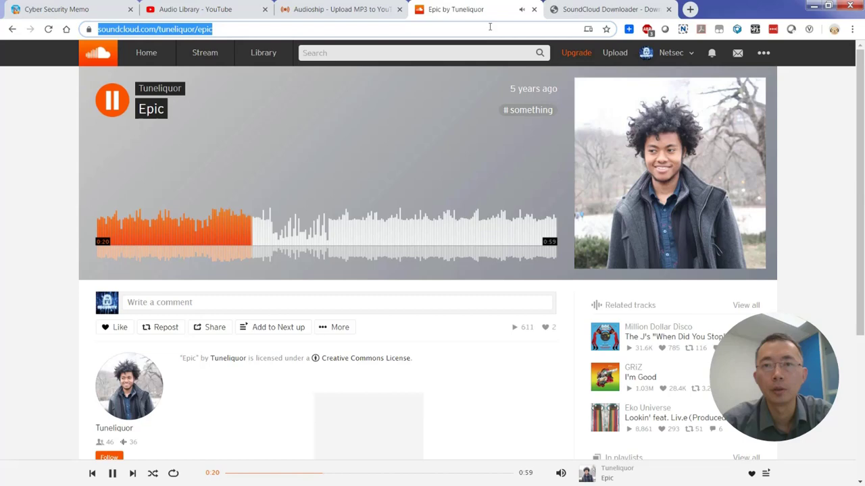
click(534, 10)
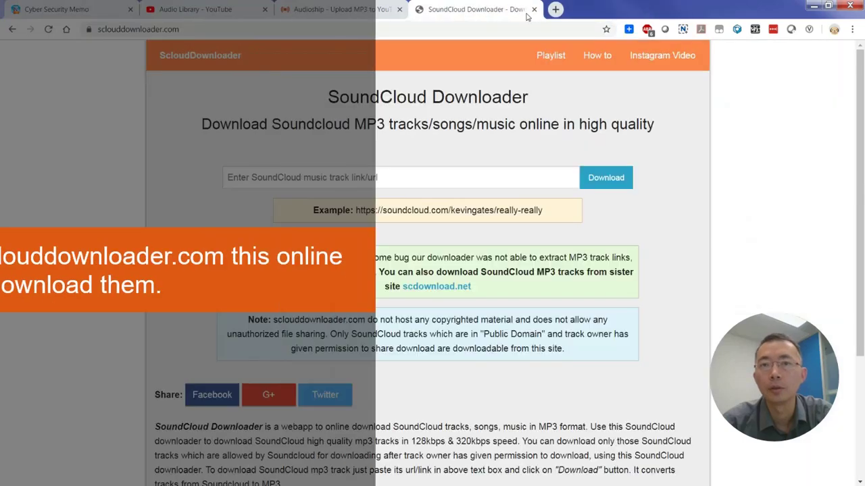
- Submit the copied track link to SoundCloud Downloader and download the track as an MP3
right_click(404, 174)
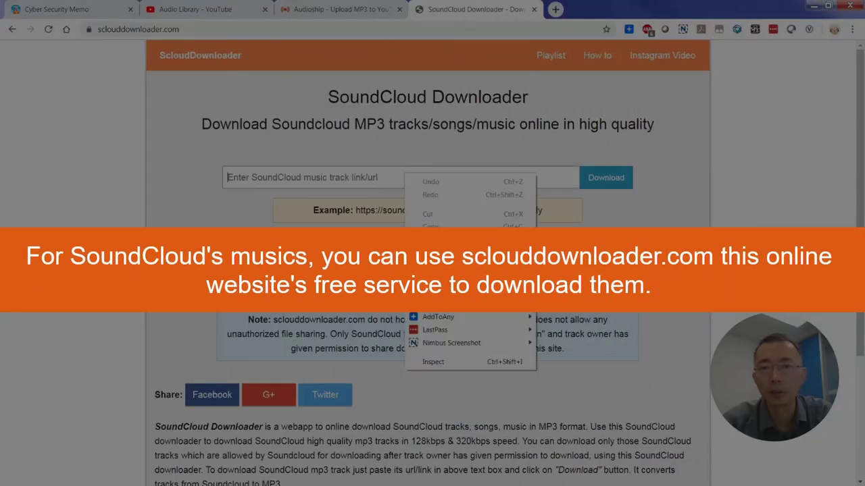
click(454, 219)
click(603, 179)
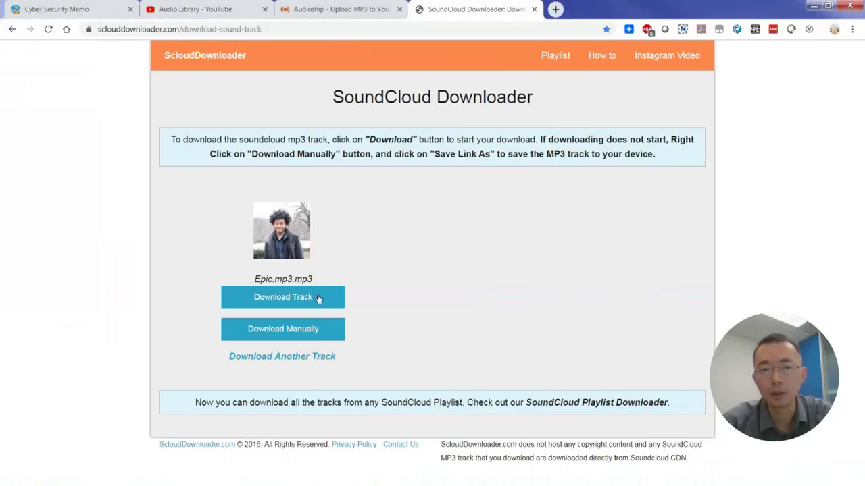
click(343, 298)
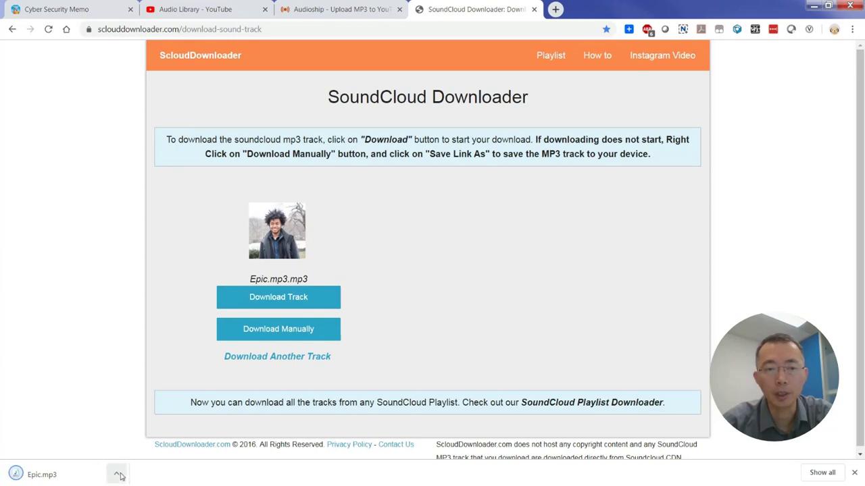
- Locate the downloaded Epic.mp3, paste it into the Audios folder, and widen the folder's Name column
click(122, 473)
click(146, 436)
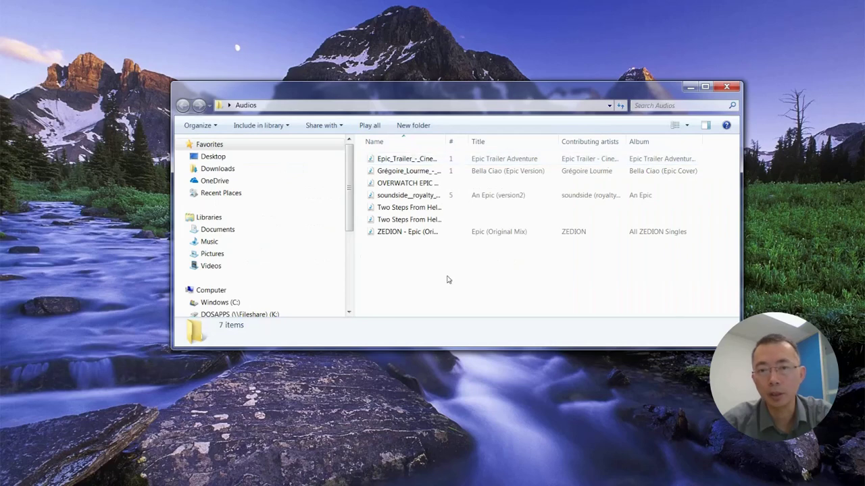
right_click(446, 277)
click(472, 344)
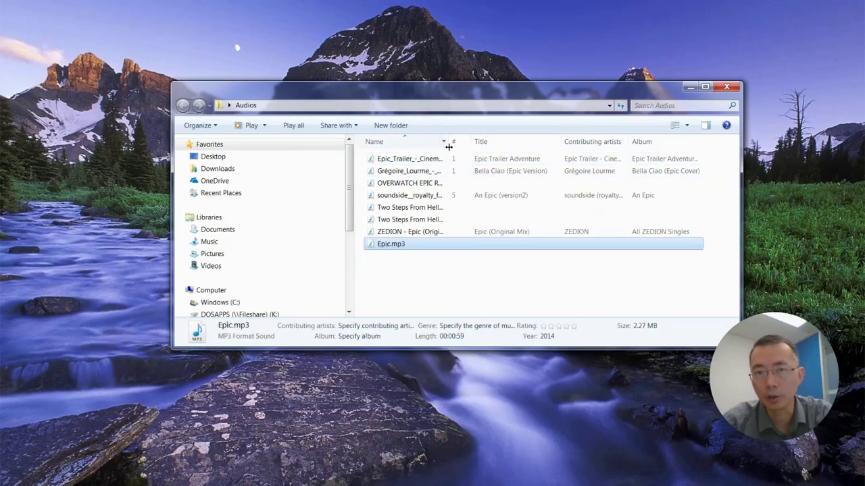
drag(447, 141, 483, 141)
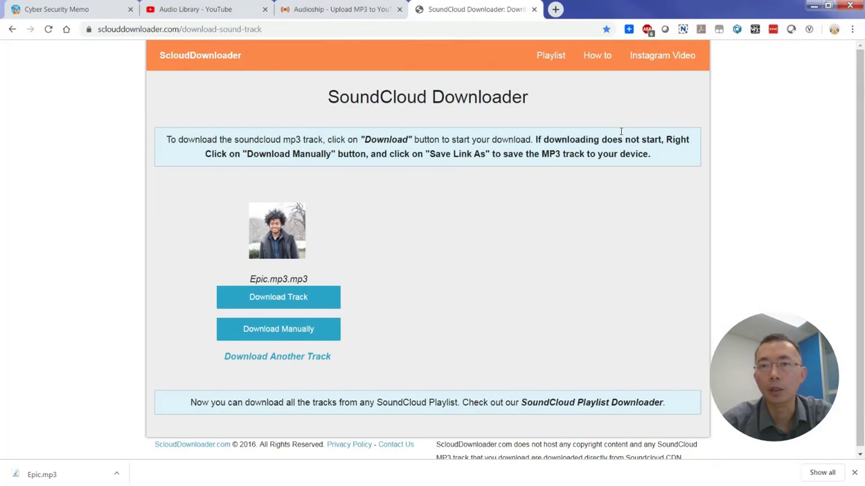
- Close the downloader page and sign in to Audioship with the Fun Fun Fun YouTube brand account, allowing the requested access
click(534, 10)
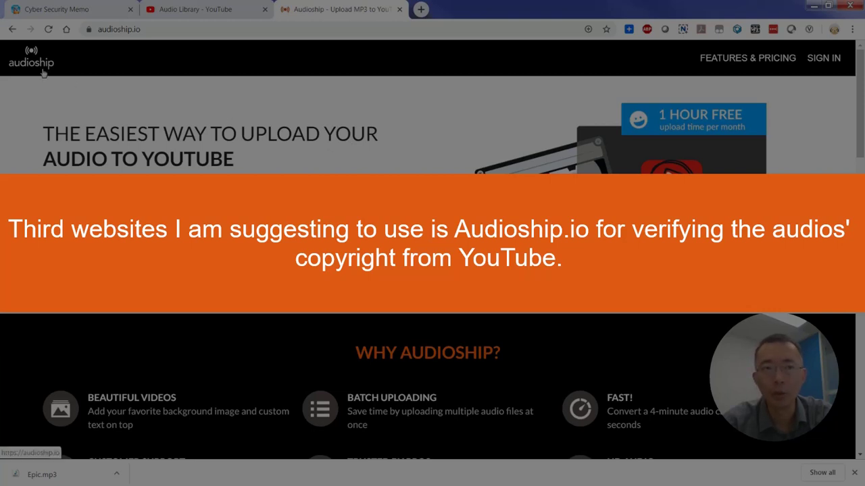
click(150, 32)
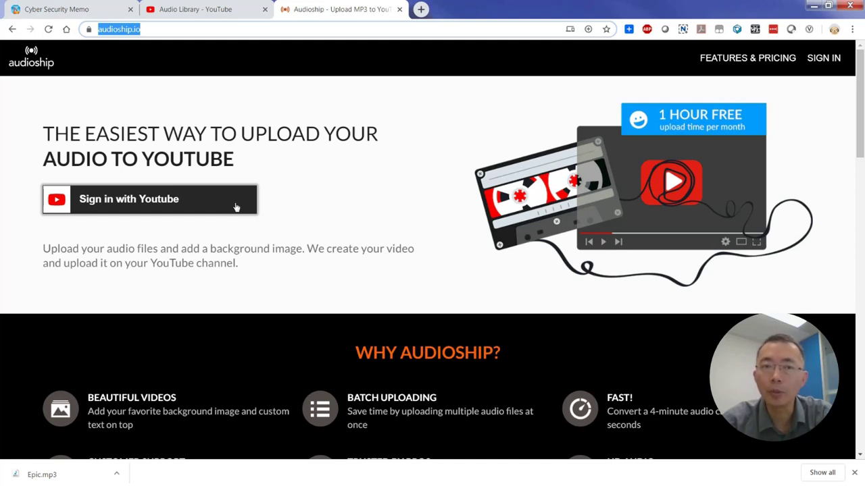
click(236, 207)
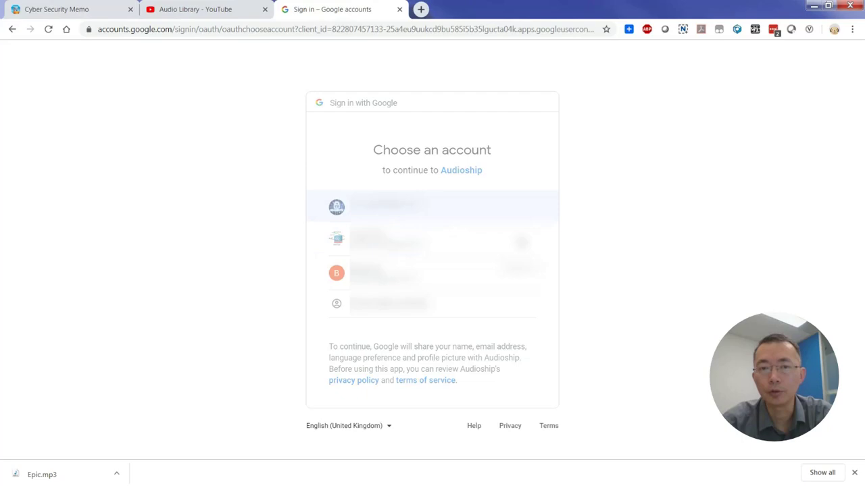
click(451, 220)
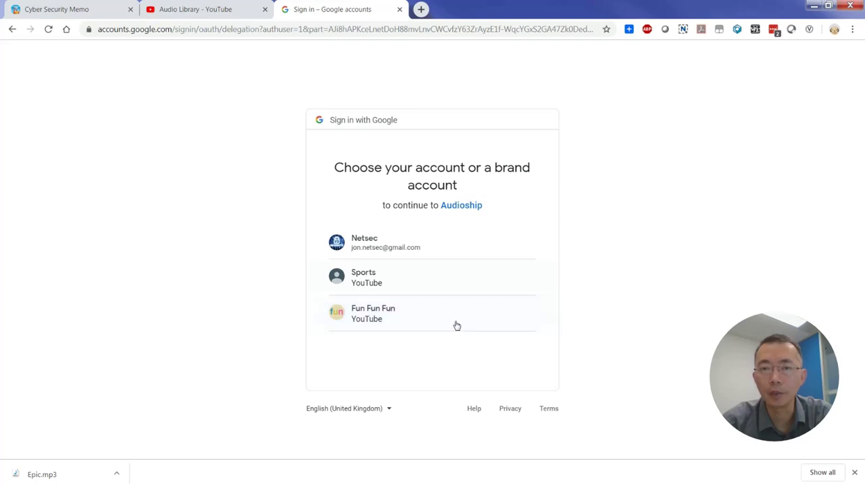
click(462, 322)
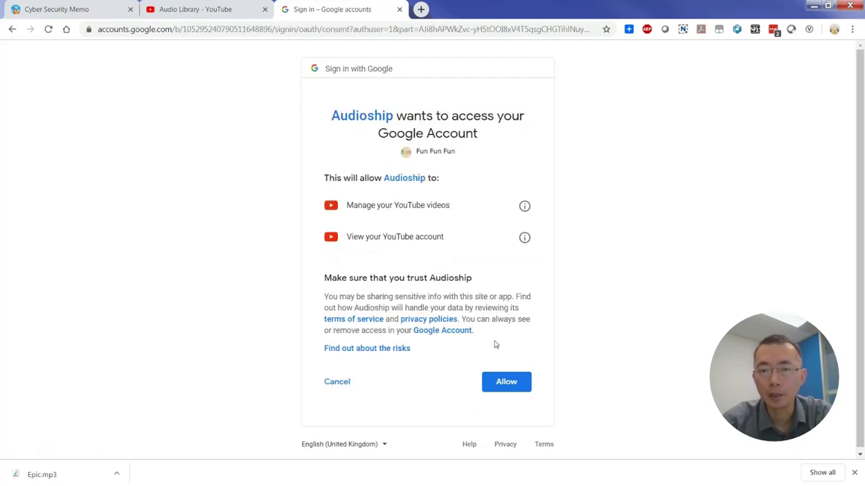
click(504, 378)
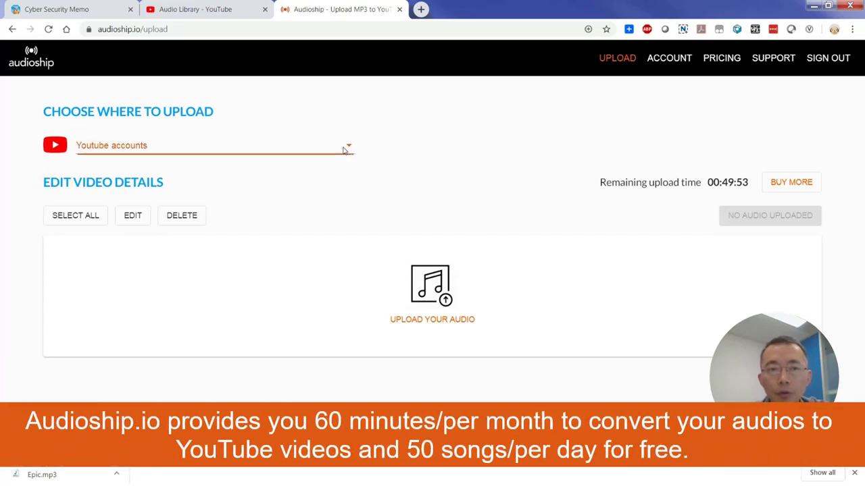
- Choose the Fun Fun Fun YouTube account as the upload destination
click(344, 150)
click(298, 156)
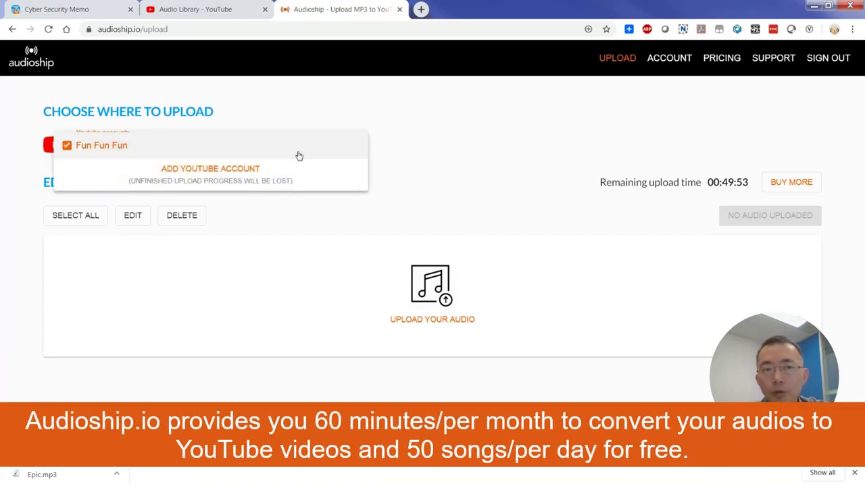
click(439, 163)
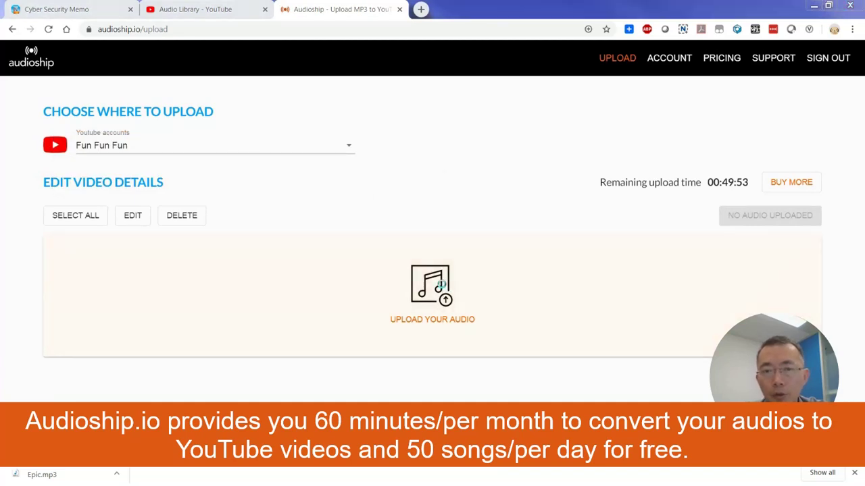
- Upload all the audio files from the desktop's Audios folder to Audioship
click(441, 284)
click(42, 74)
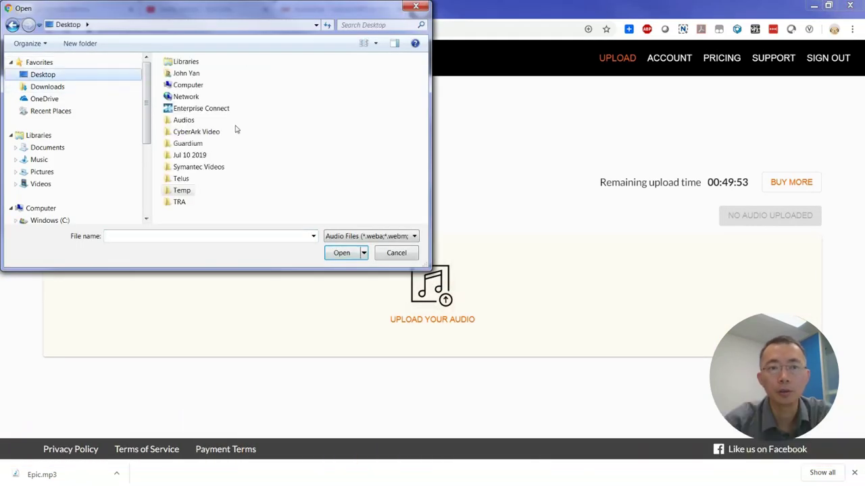
double_click(187, 119)
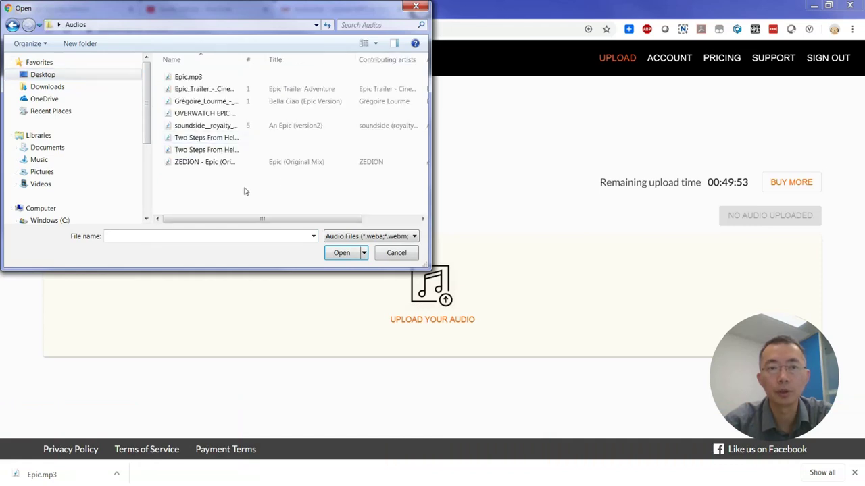
drag(246, 190, 170, 67)
click(341, 252)
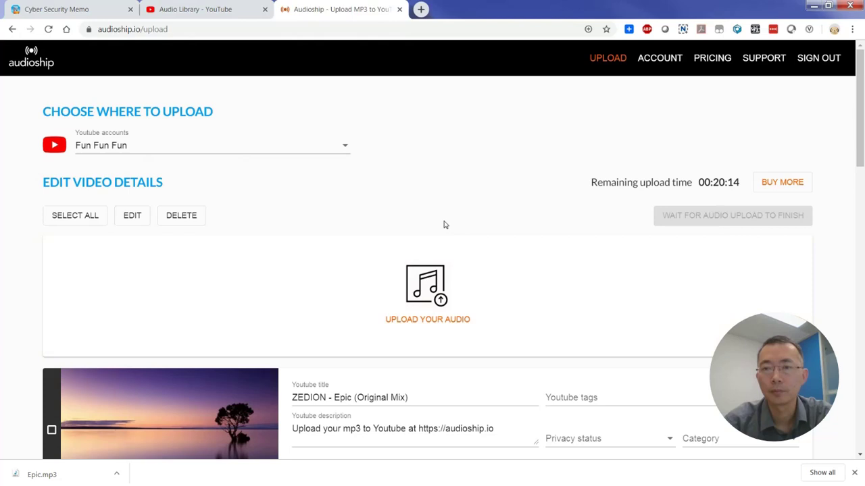
- Review the video details and upload progress of the added audio files
scroll(444, 225, down, 4)
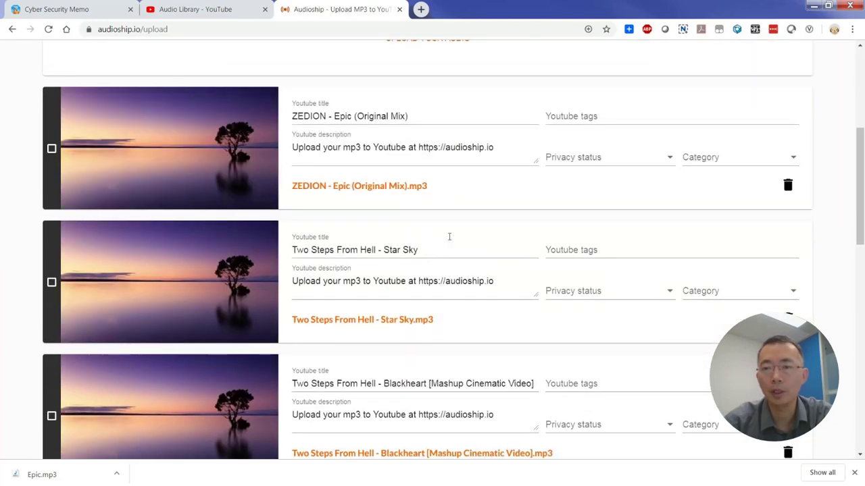
scroll(448, 236, down, 2)
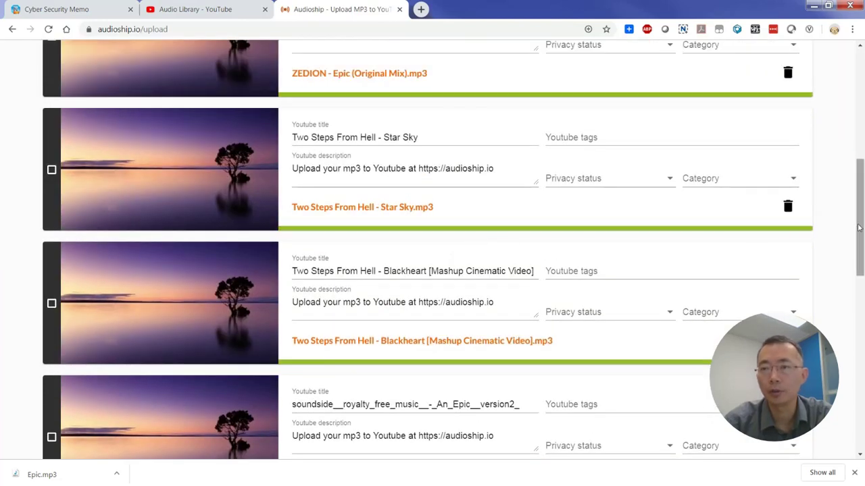
scroll(858, 228, up, 6)
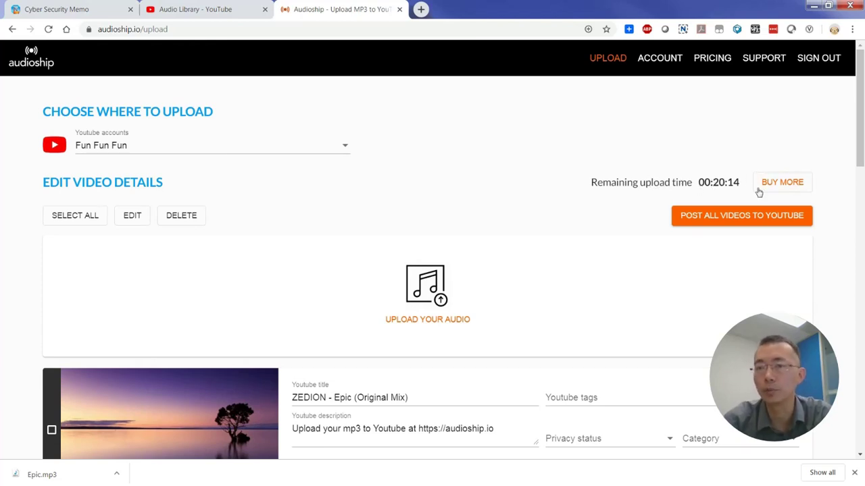
drag(861, 153, 848, 219)
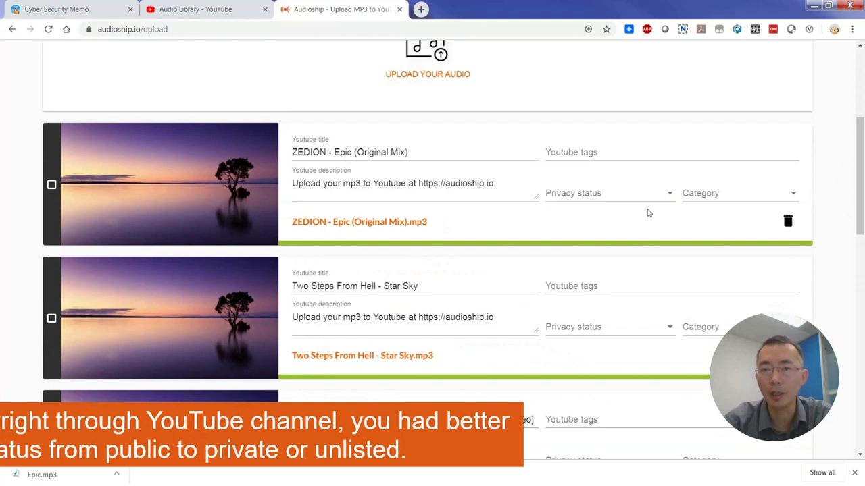
- Set the privacy status to Private for the ZEDION - Epic (Original Mix) and Two Steps From Hell - Star Sky videos
click(663, 194)
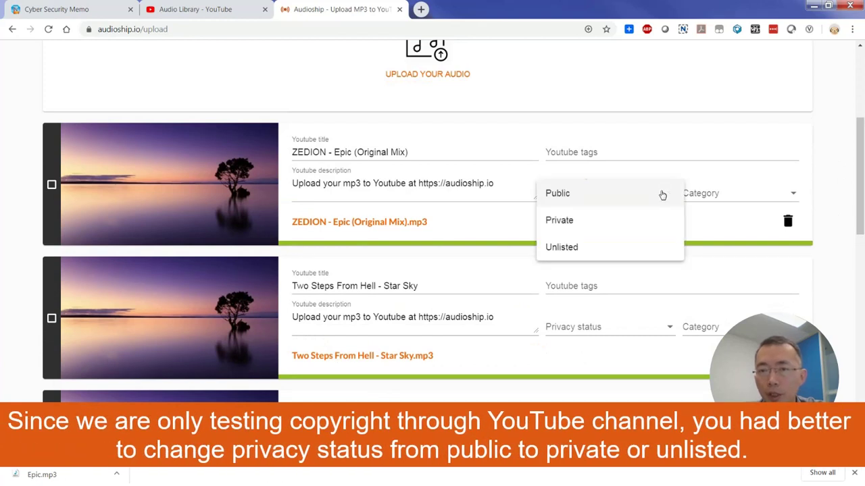
click(626, 223)
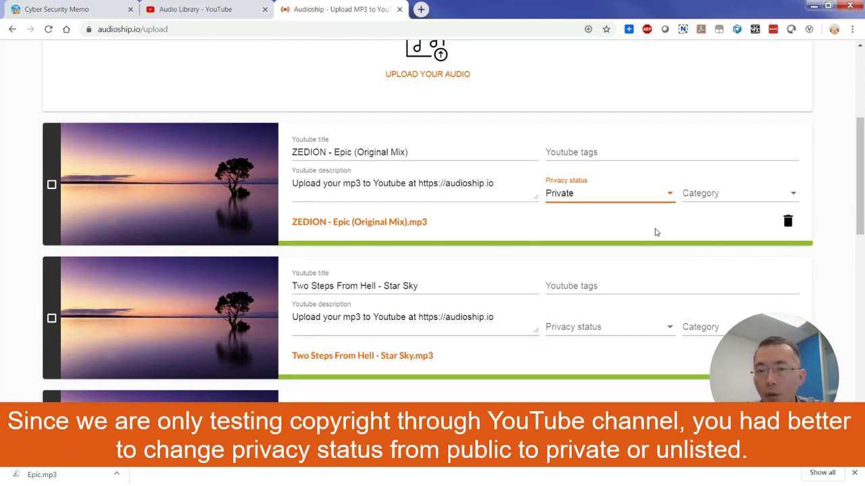
click(663, 200)
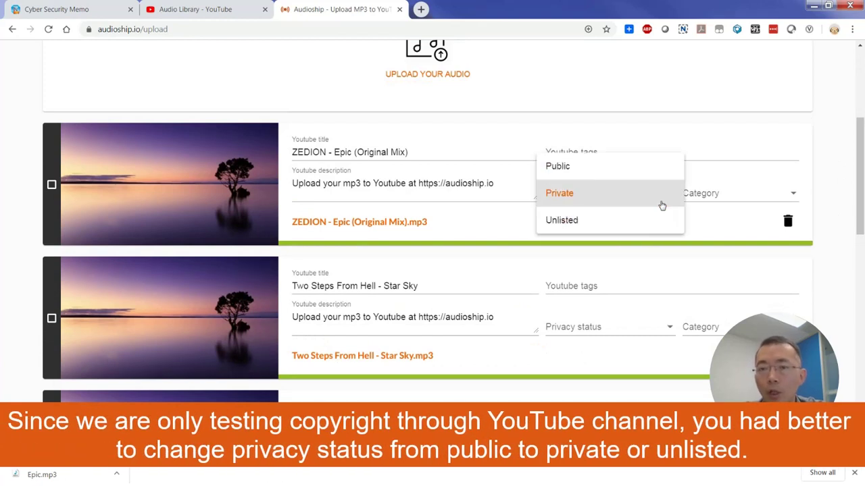
click(695, 290)
click(652, 328)
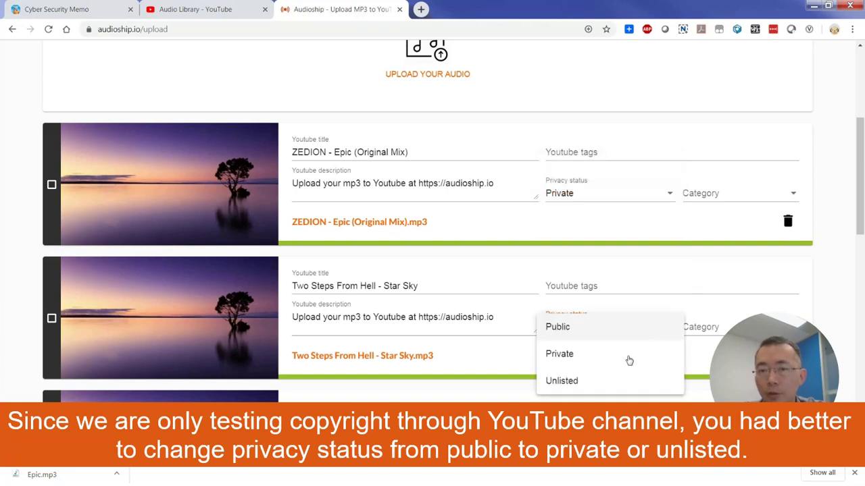
click(628, 359)
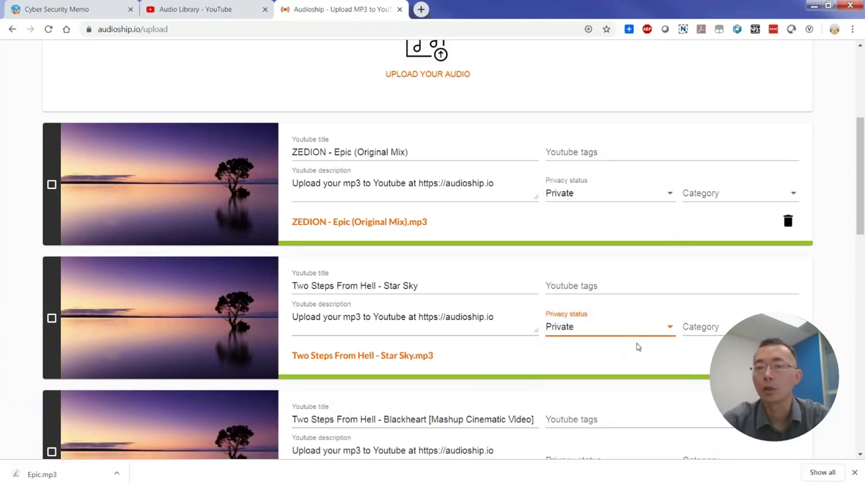
- Set the privacy status to Private for the Two Steps From Hell - Blackheart and soundside royalty free music videos
scroll(639, 354, down, 2)
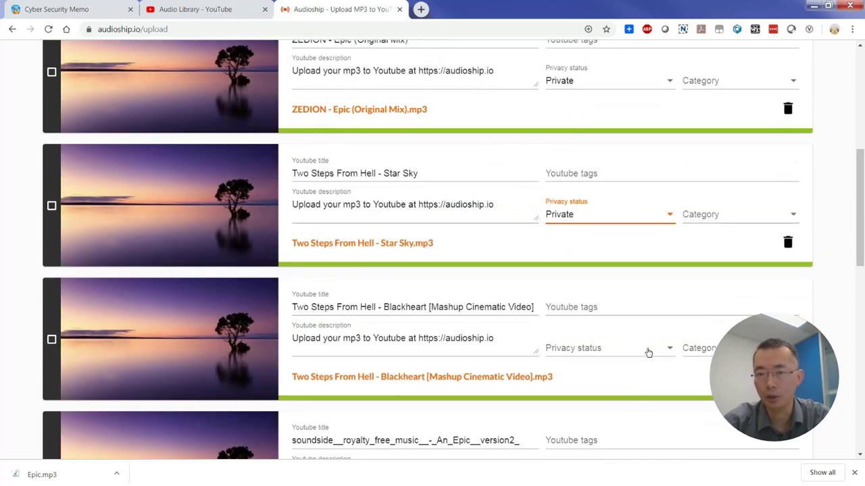
click(649, 353)
click(635, 378)
scroll(643, 392, down, 2)
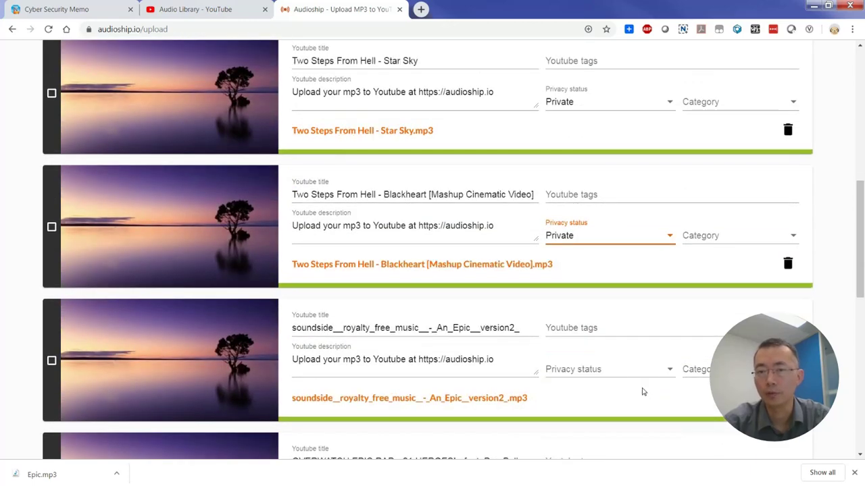
scroll(643, 392, down, 1)
click(643, 319)
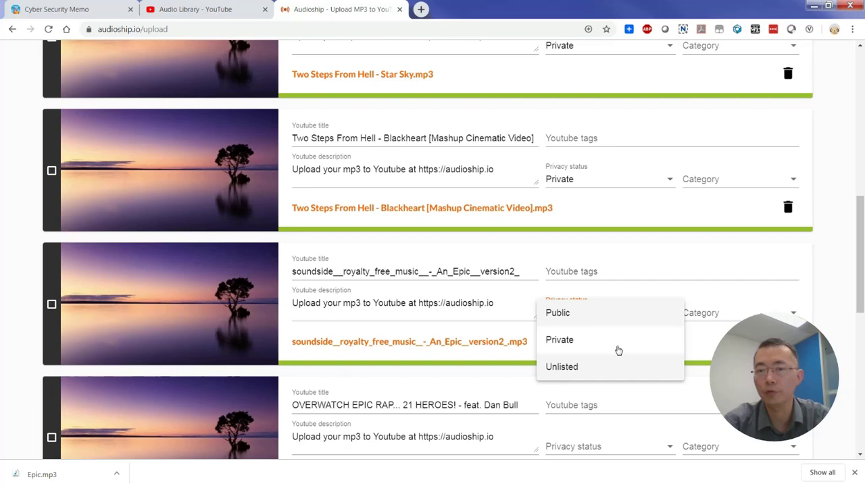
click(618, 350)
- Set the privacy status to Private for the OVERWATCH EPIC RAP and Bella Ciao (Epic Version) videos
scroll(628, 365, down, 2)
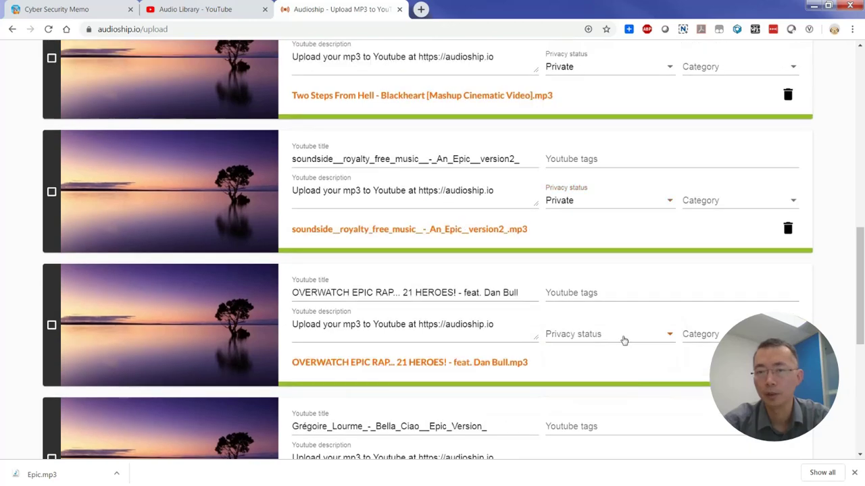
click(624, 341)
click(617, 362)
scroll(628, 368, down, 2)
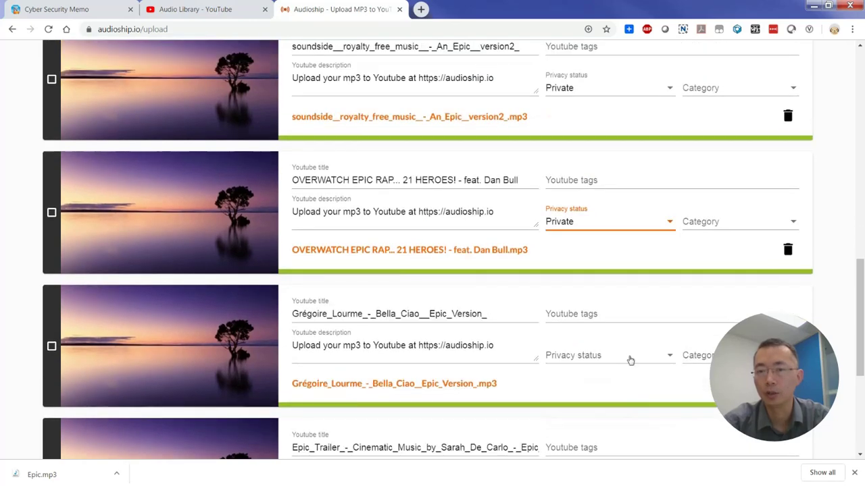
click(632, 357)
click(628, 383)
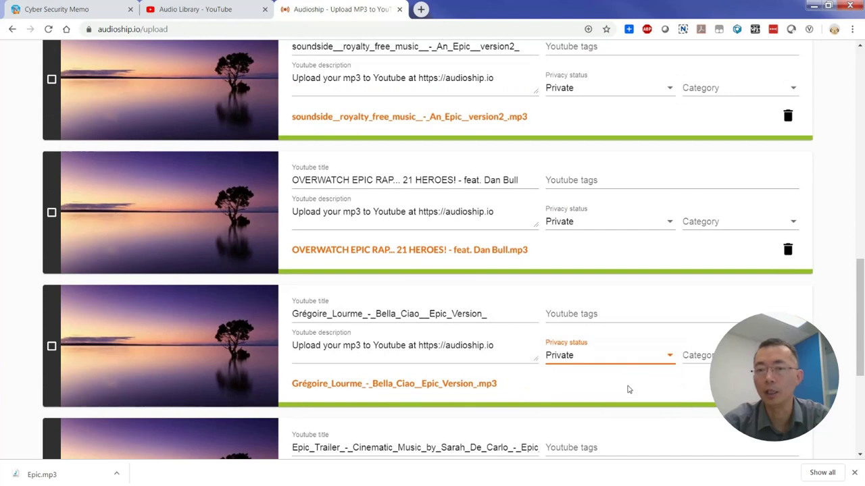
- Set the privacy status to Private for the Epic Trailer - Cinematic Music and Epic videos at the end of the list
scroll(628, 391, down, 1)
scroll(629, 385, down, 3)
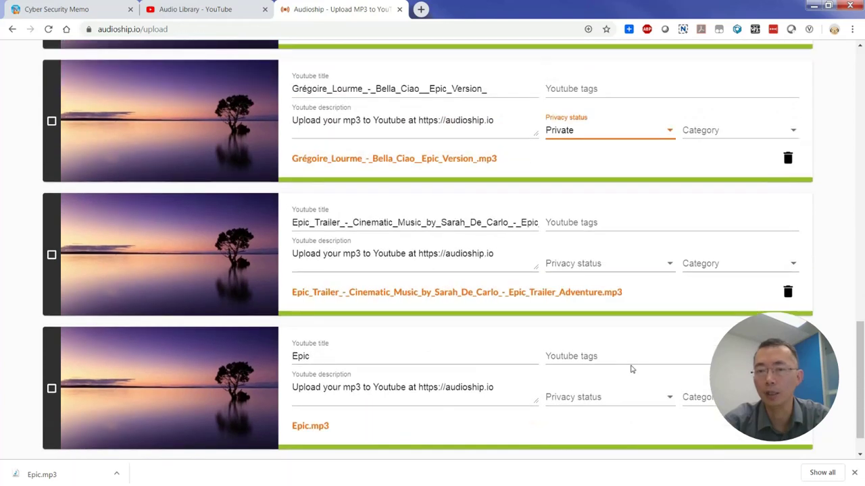
click(631, 269)
click(623, 296)
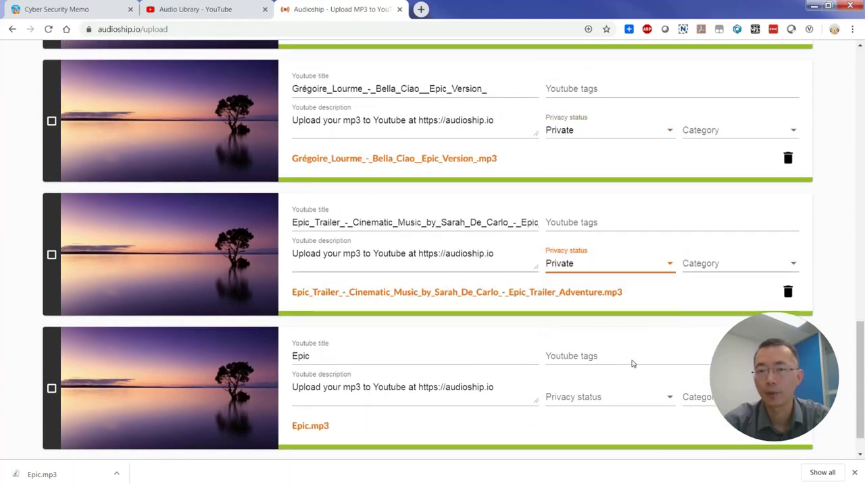
click(631, 394)
click(610, 365)
scroll(625, 378, down, 1)
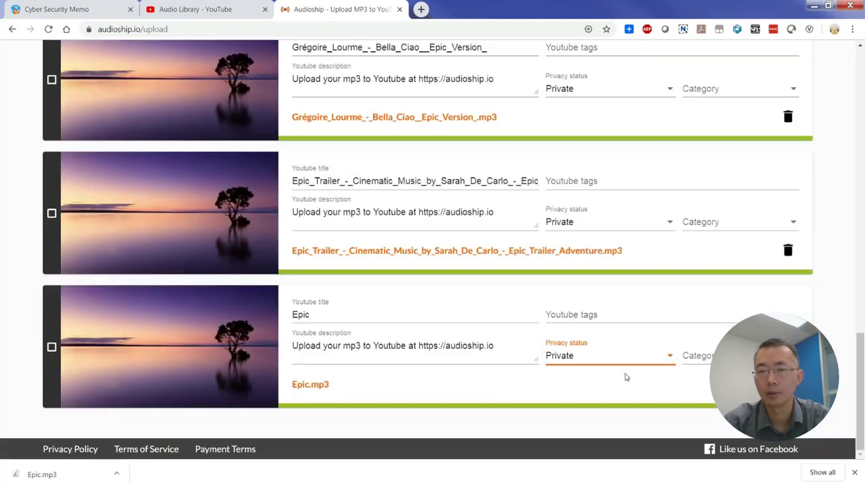
- Post all the prepared videos to YouTube
scroll(622, 358, up, 15)
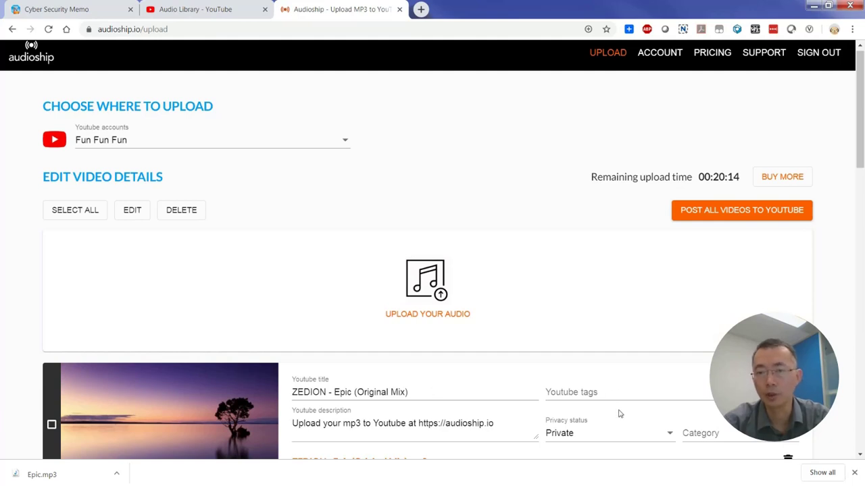
scroll(619, 414, down, 1)
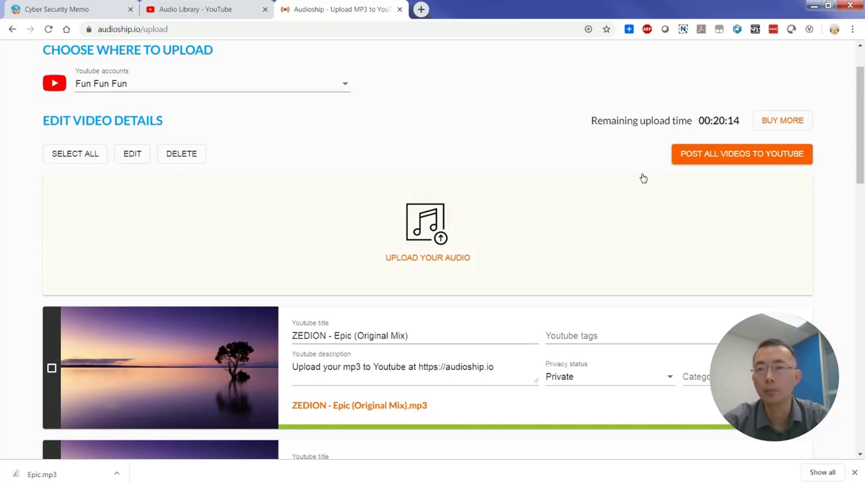
click(757, 157)
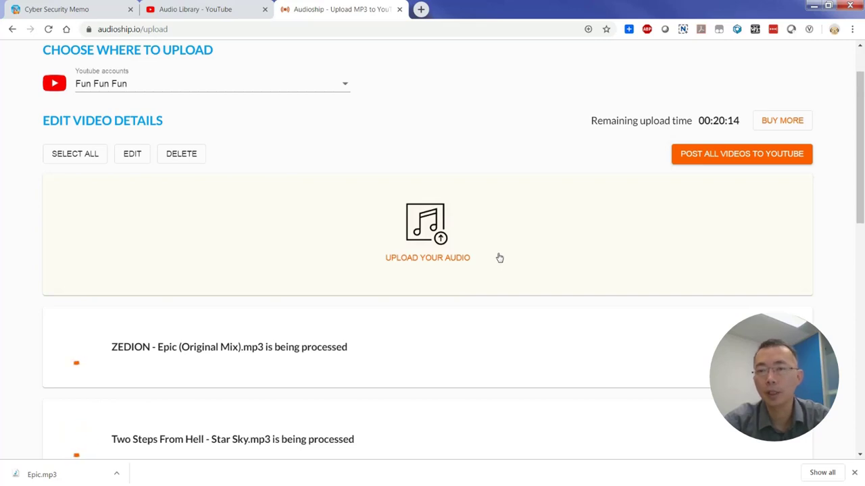
- Review the processing status of every audio file submitted to YouTube
scroll(499, 259, down, 2)
scroll(500, 261, down, 2)
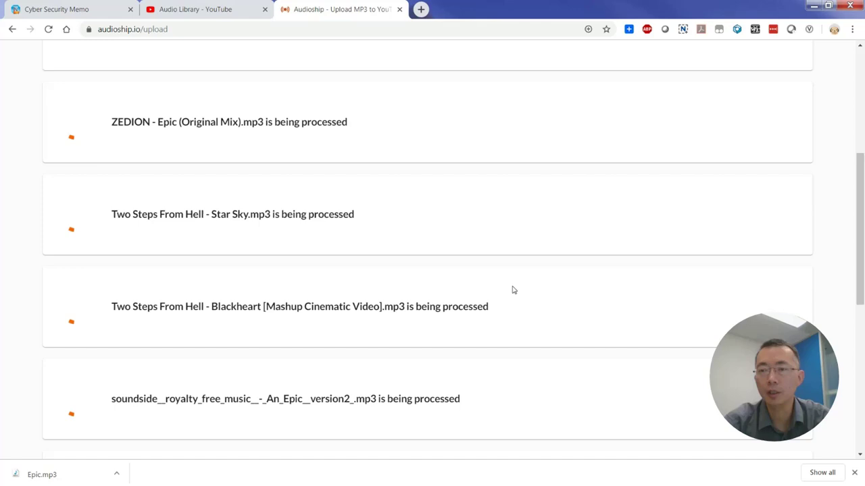
scroll(511, 290, down, 3)
scroll(513, 293, down, 4)
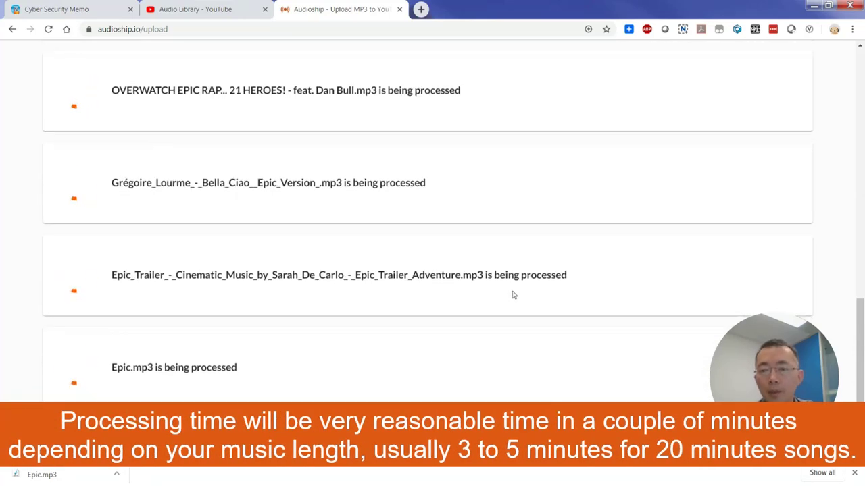
scroll(512, 295, up, 2)
scroll(513, 295, up, 8)
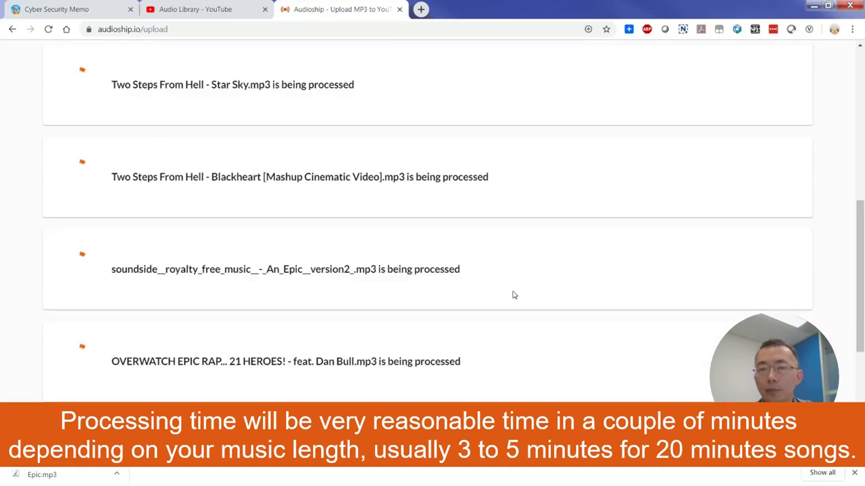
scroll(513, 295, up, 1)
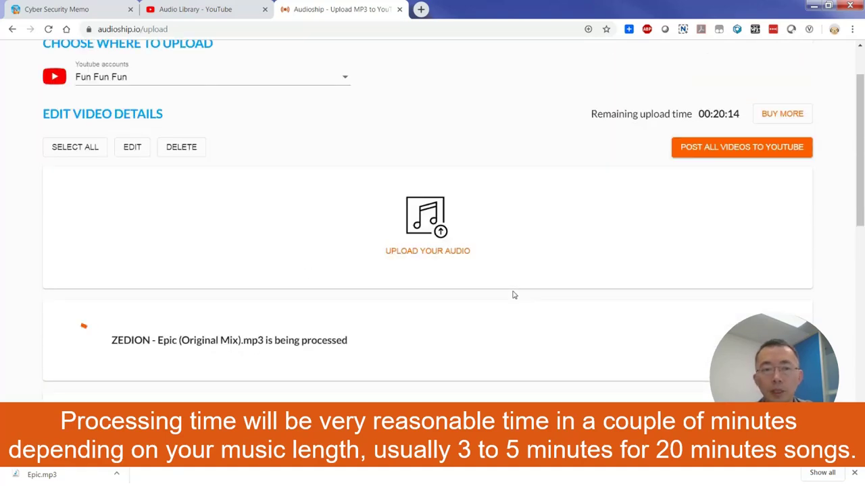
scroll(513, 296, up, 1)
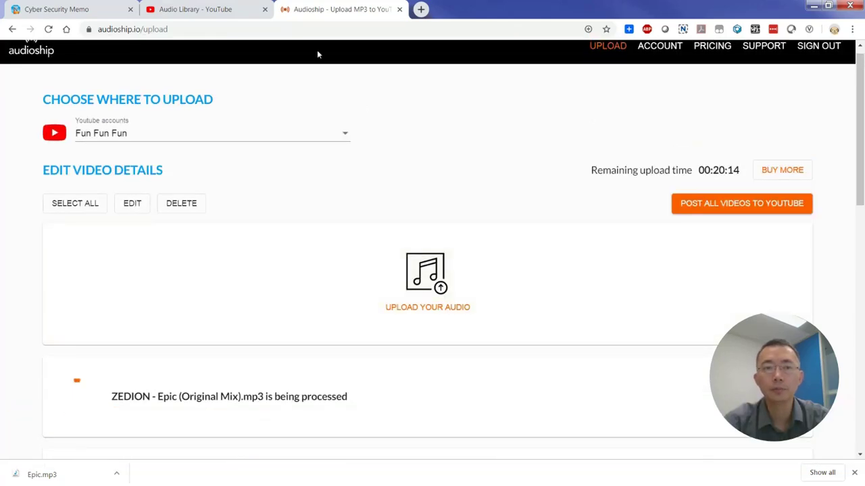
- Switch to YouTube and open the Fun Fun Fun channel's YouTube Studio dashboard
click(248, 17)
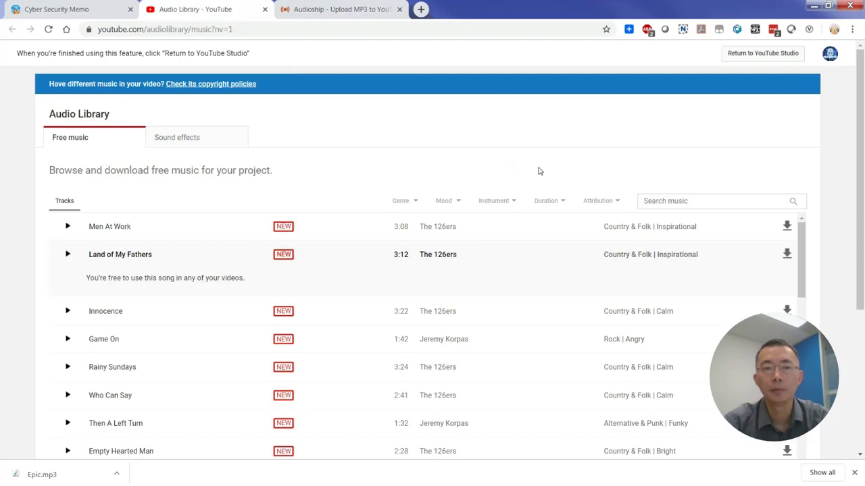
click(830, 54)
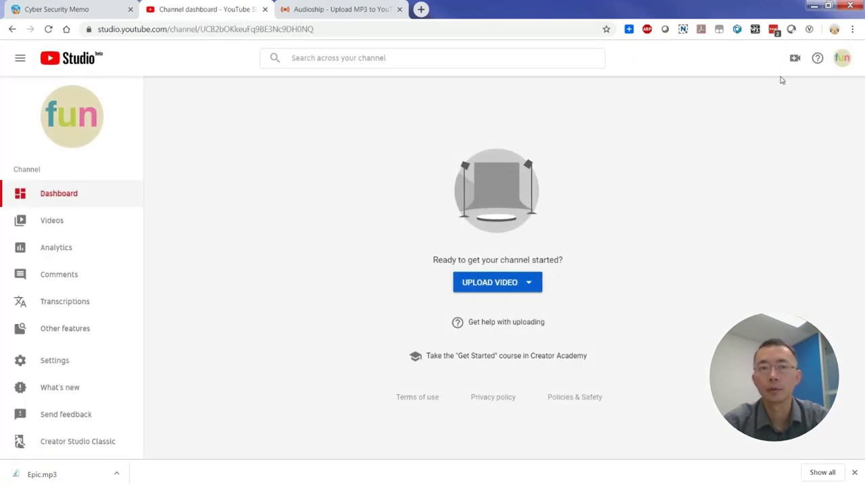
- Return to Audioship and check which submitted files are still processing and which have YouTube links
click(304, 15)
scroll(393, 209, down, 2)
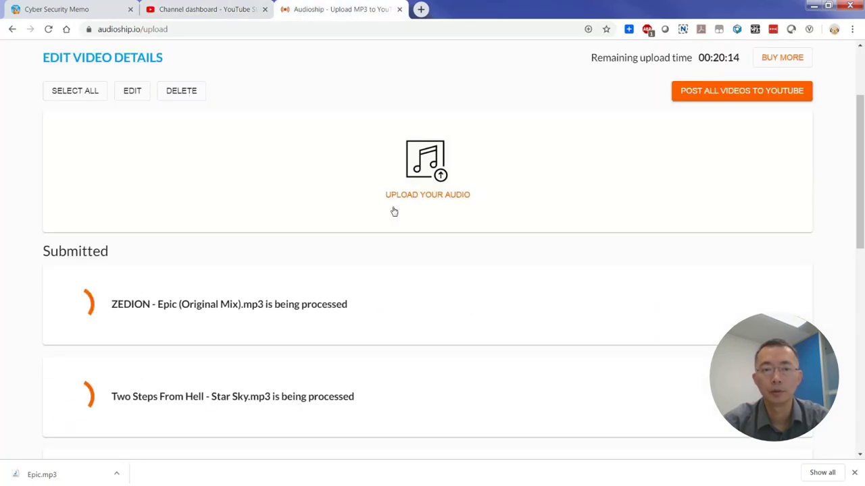
scroll(398, 214, down, 3)
scroll(398, 214, down, 3)
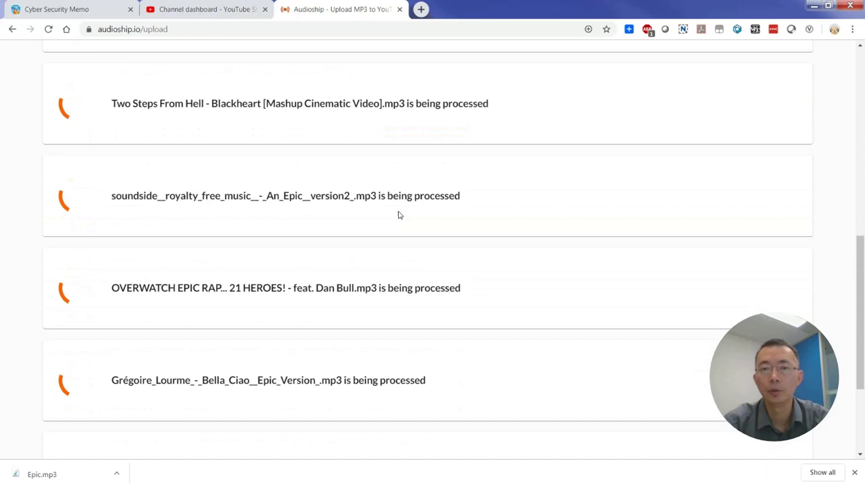
scroll(398, 214, down, 1)
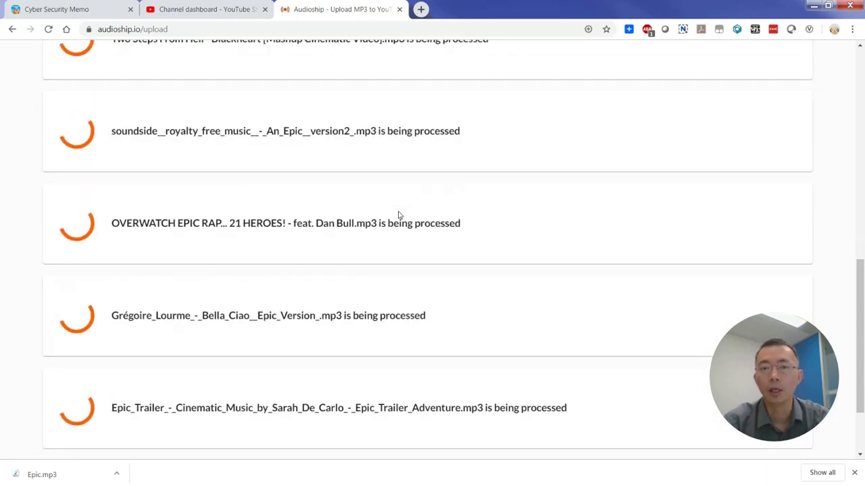
scroll(399, 215, down, 2)
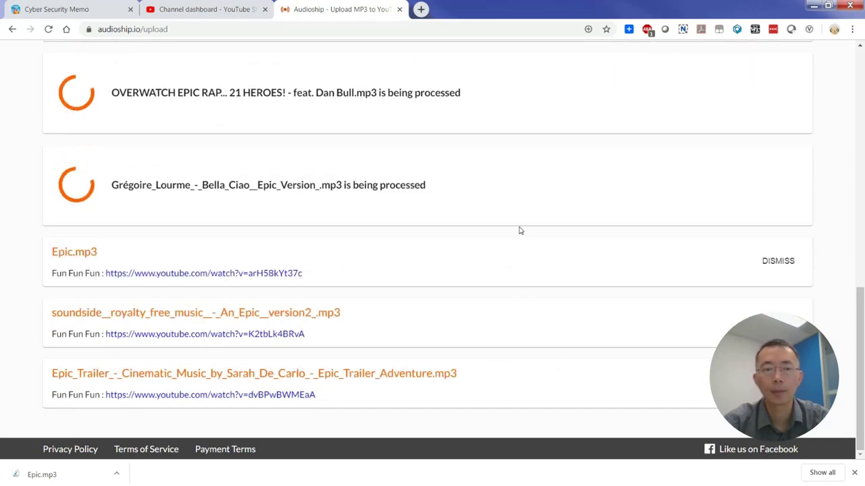
scroll(517, 203, up, 1)
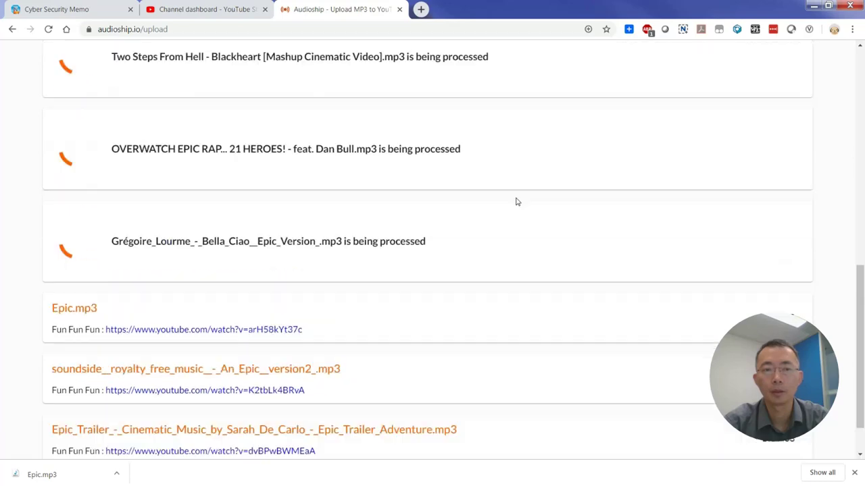
scroll(515, 223, up, 2)
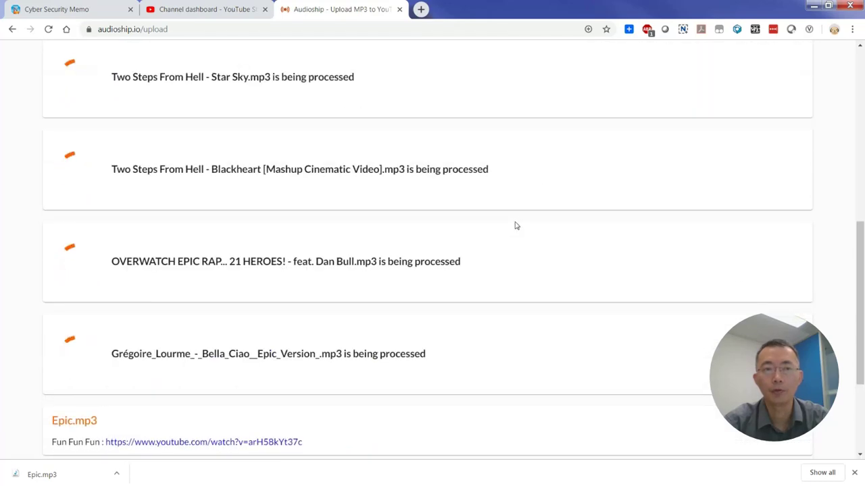
scroll(515, 225, up, 2)
scroll(516, 226, up, 1)
scroll(515, 226, down, 1)
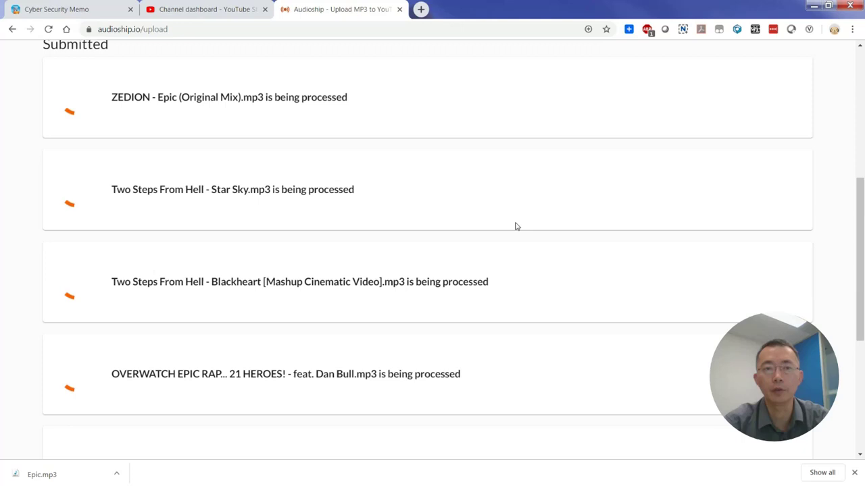
scroll(517, 230, down, 1)
scroll(518, 232, down, 1)
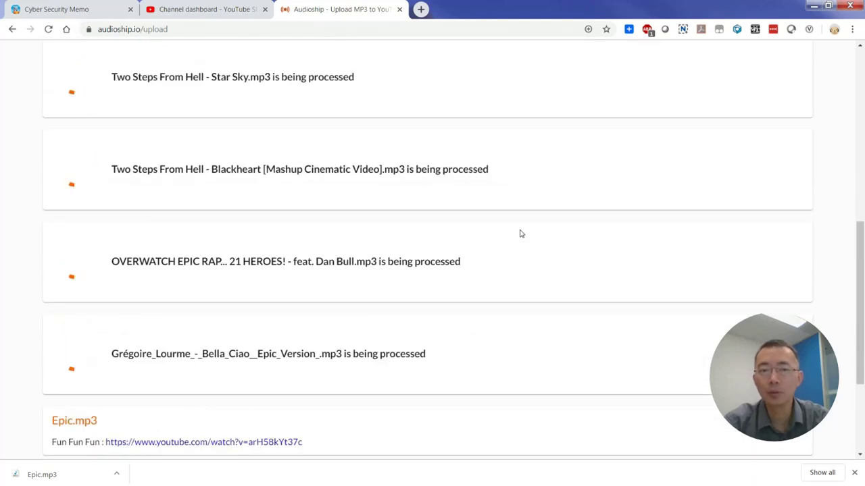
scroll(520, 235, down, 3)
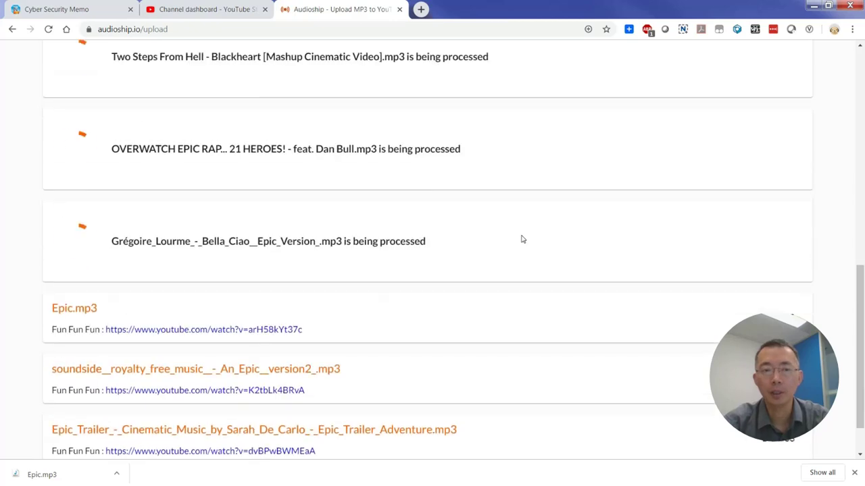
- Switch to YouTube Studio and open the channel's list of uploaded videos
click(195, 17)
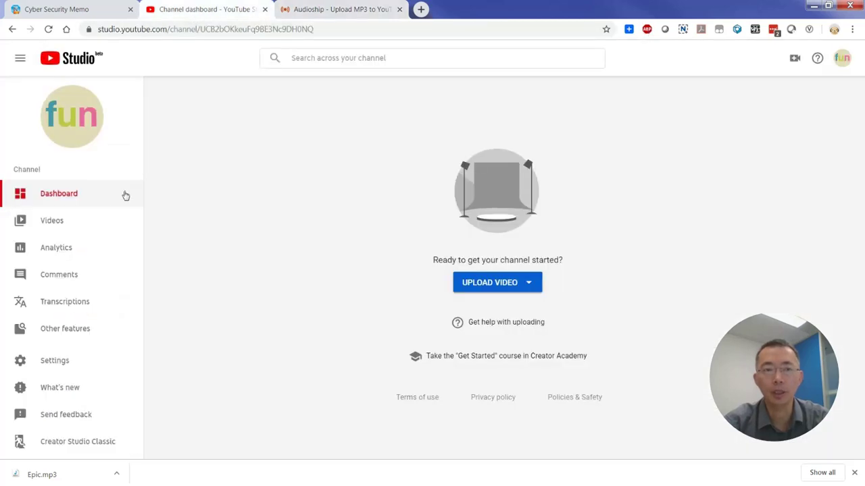
click(131, 221)
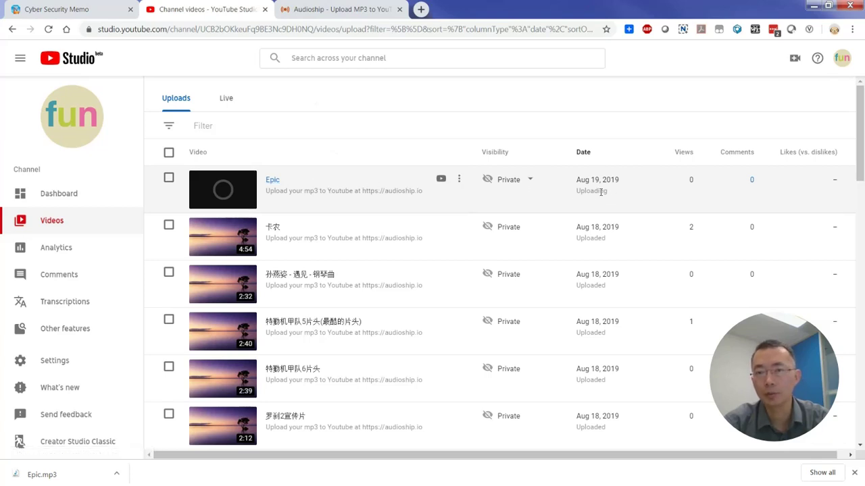
- Examine the uploaded videos in the list for their upload status, visibility and copyright claims
mouse_move(491, 190)
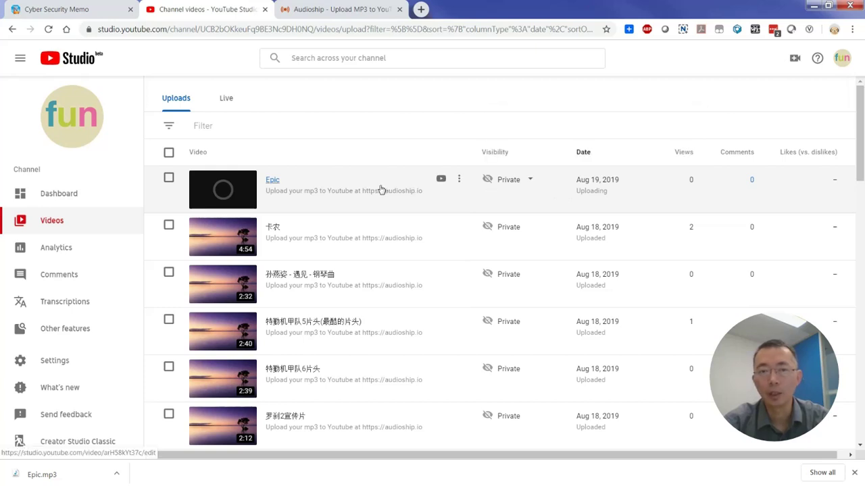
scroll(394, 215, down, 4)
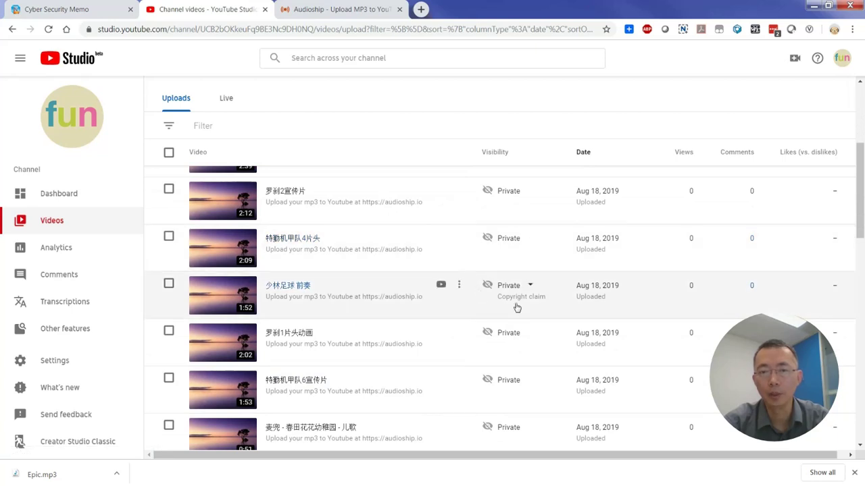
mouse_move(517, 306)
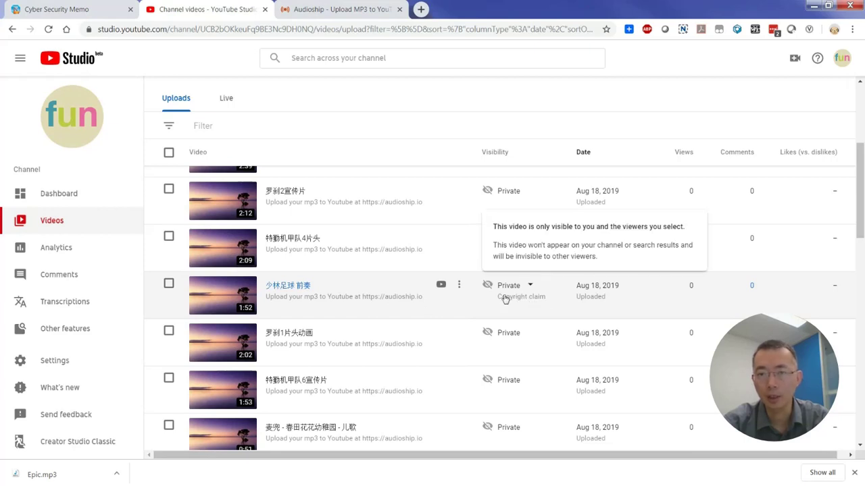
scroll(506, 314, down, 2)
scroll(507, 325, down, 2)
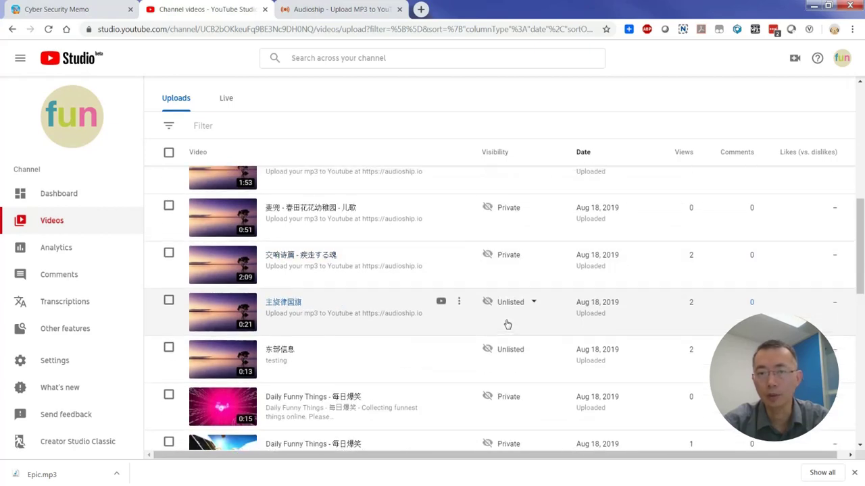
scroll(508, 325, up, 5)
scroll(510, 325, up, 2)
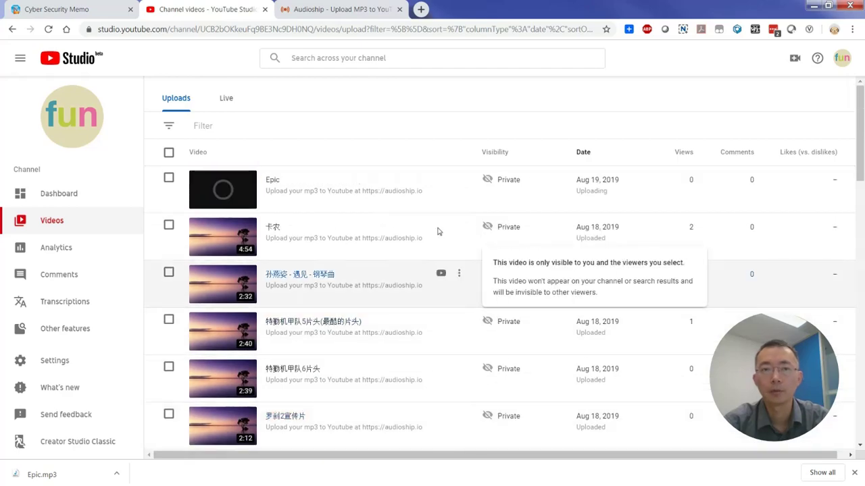
- Switch to Audioship, check that every submitted file has a YouTube link, and close the Audioship page
key(ctrl+Tab)
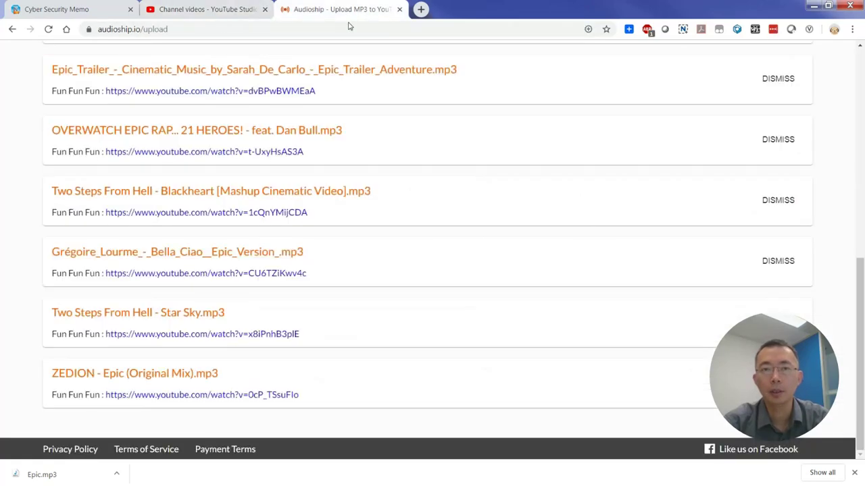
scroll(443, 215, up, 4)
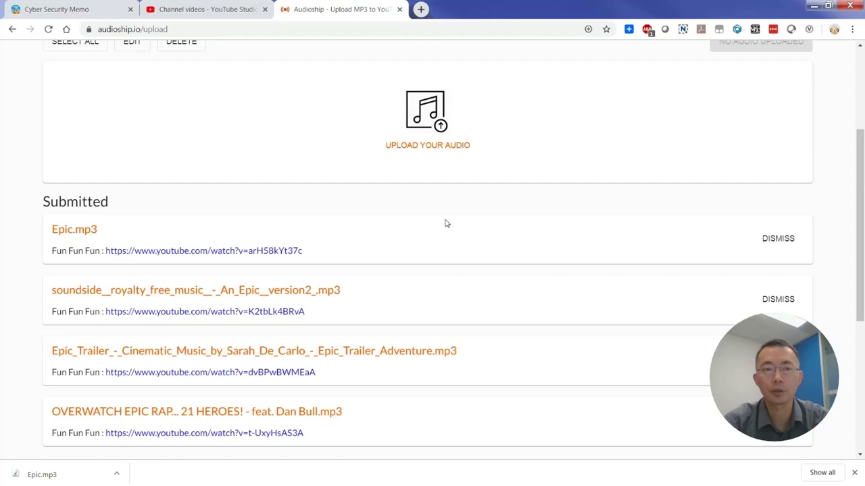
scroll(447, 230, down, 4)
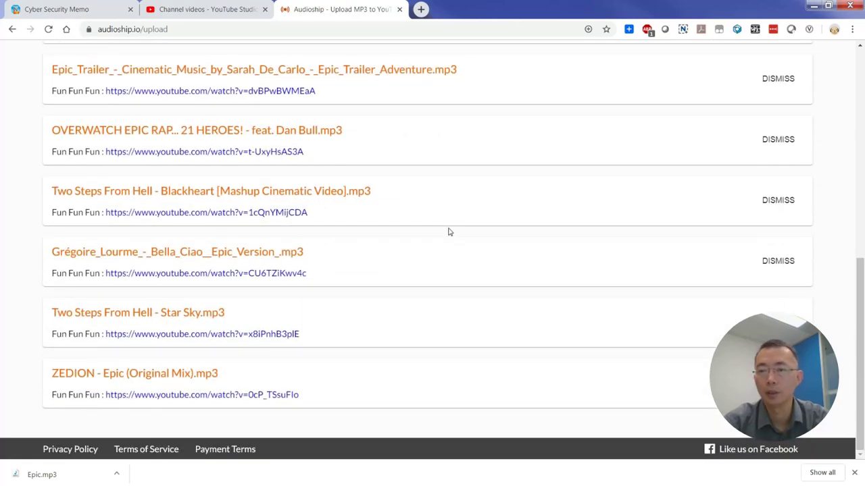
scroll(449, 232, up, 5)
key(ctrl+w)
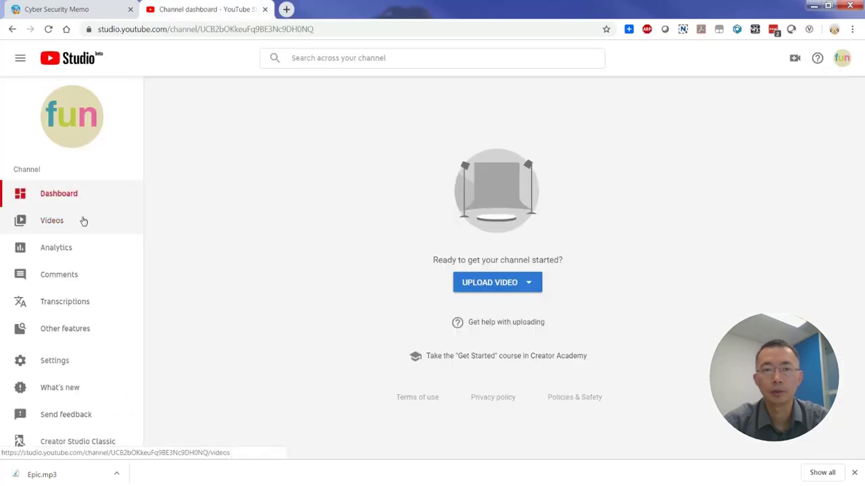
- Open the channel's video list and view the copyright claim details of Two Steps From Hell - Blackheart
click(83, 221)
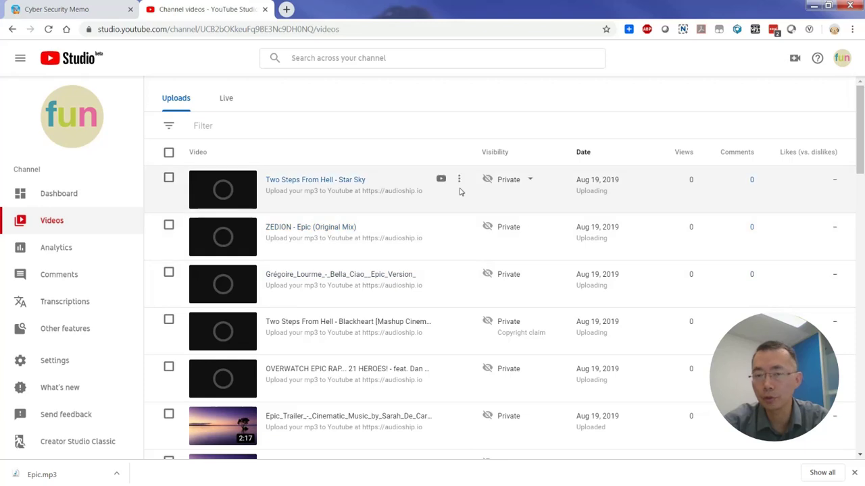
mouse_move(525, 329)
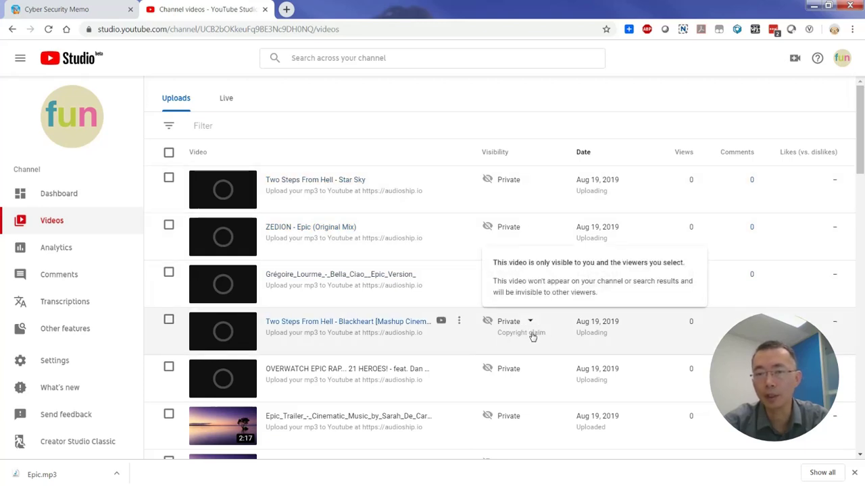
click(532, 336)
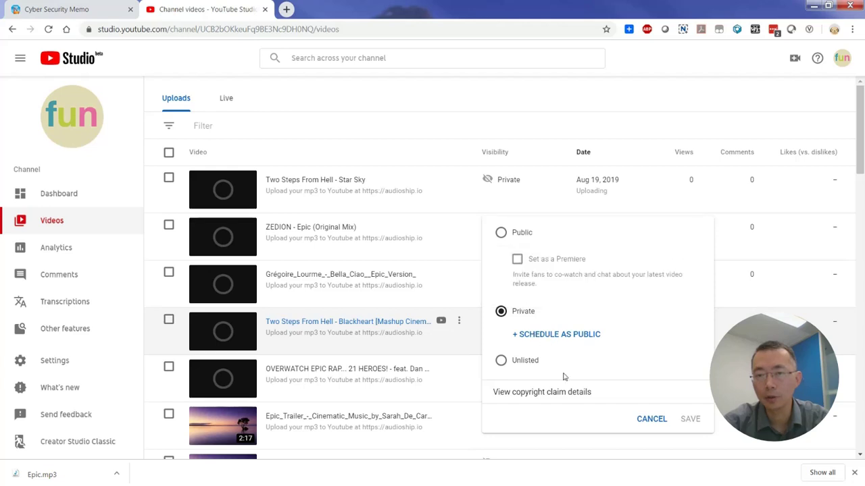
click(579, 393)
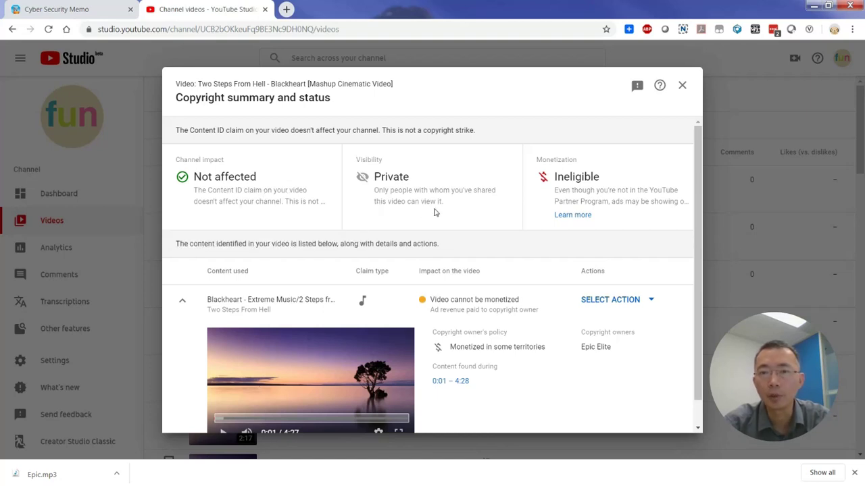
- Review the Blackheart claim's impact, owner policy and available actions, and close the copyright summary
scroll(466, 221, down, 1)
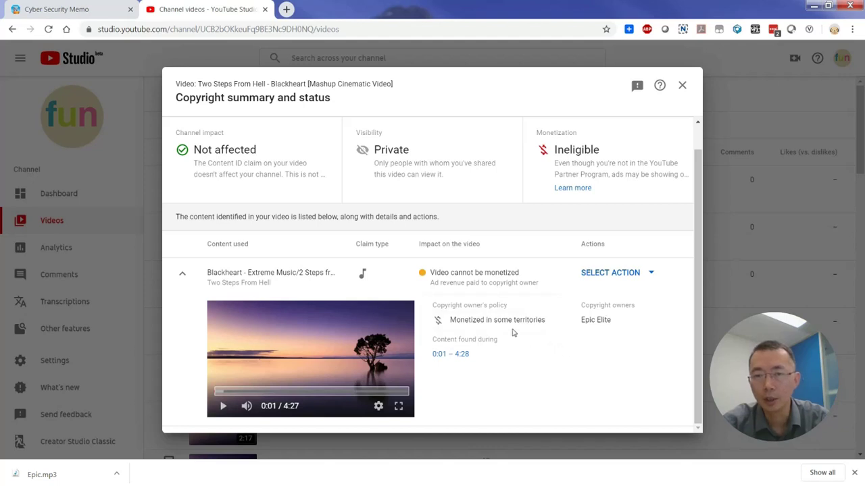
mouse_move(544, 324)
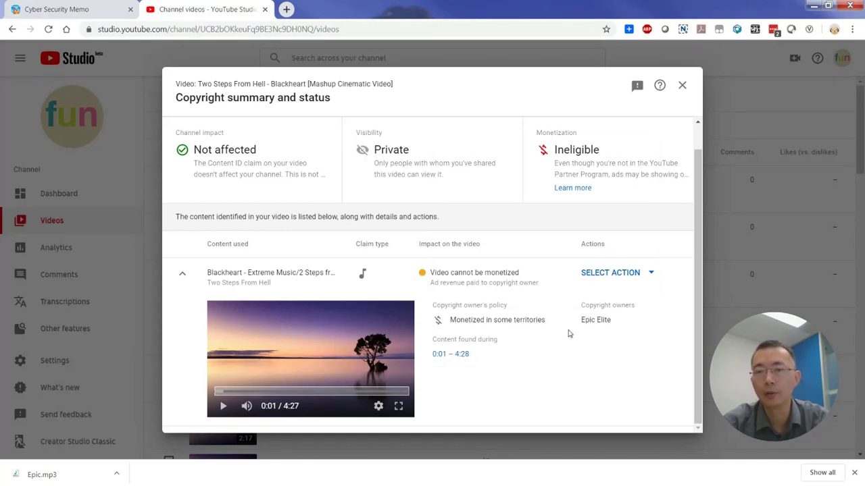
scroll(567, 331, up, 1)
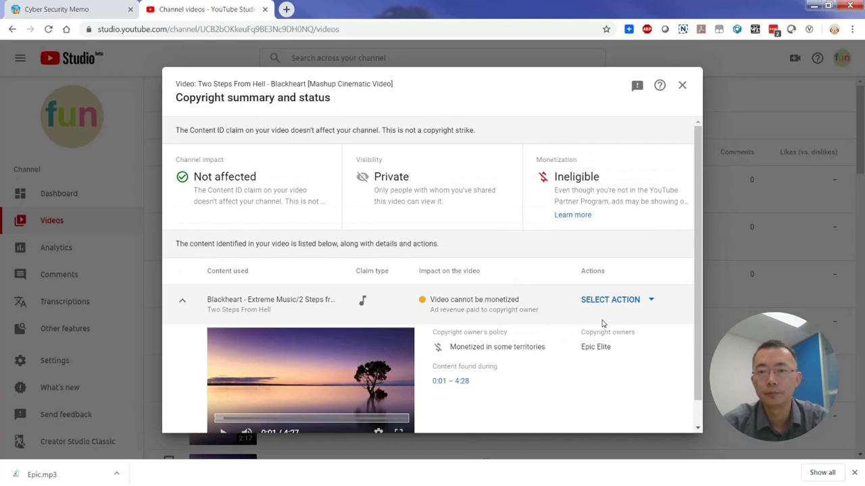
click(642, 302)
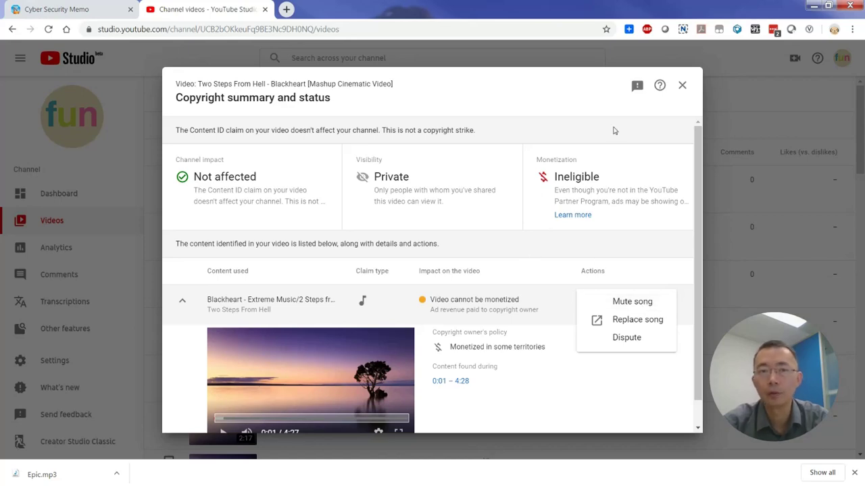
click(682, 126)
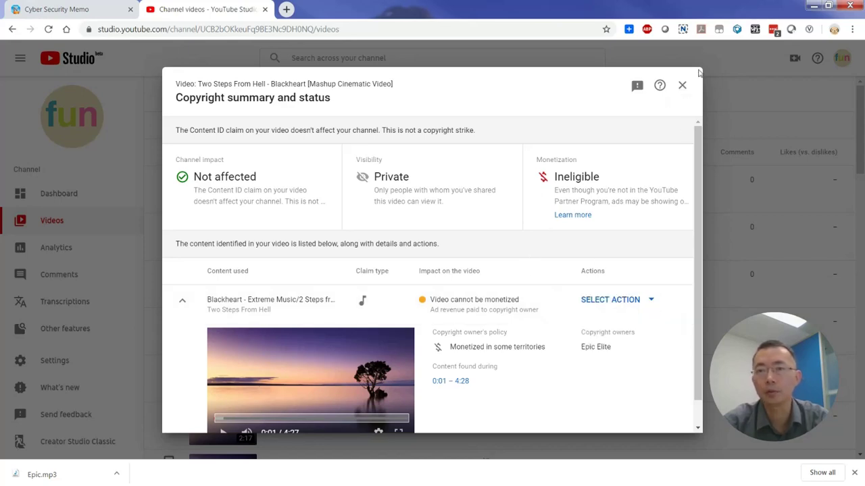
click(683, 86)
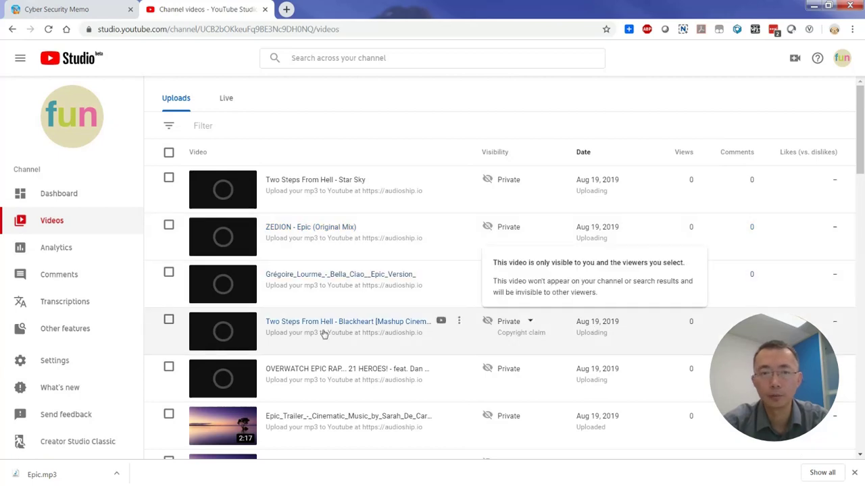
- Permanently delete the copyright-claimed video Two Steps From Hell - Blackheart, acknowledging that deletion cannot be undone
click(169, 321)
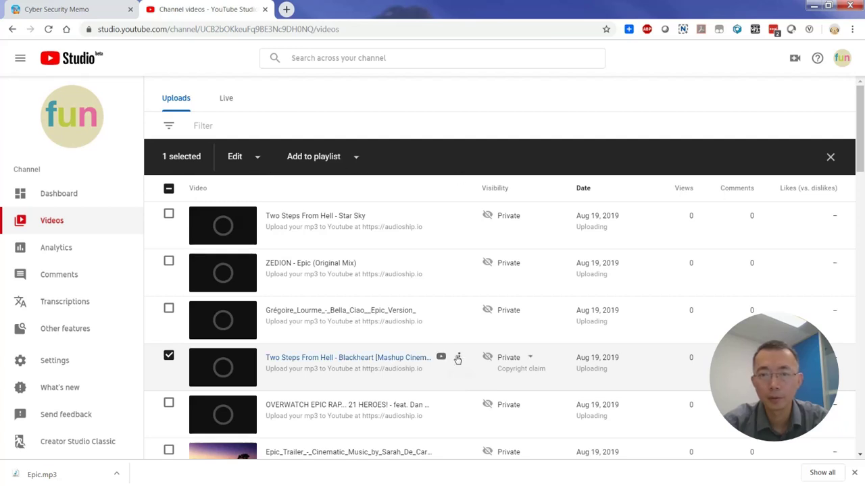
click(459, 357)
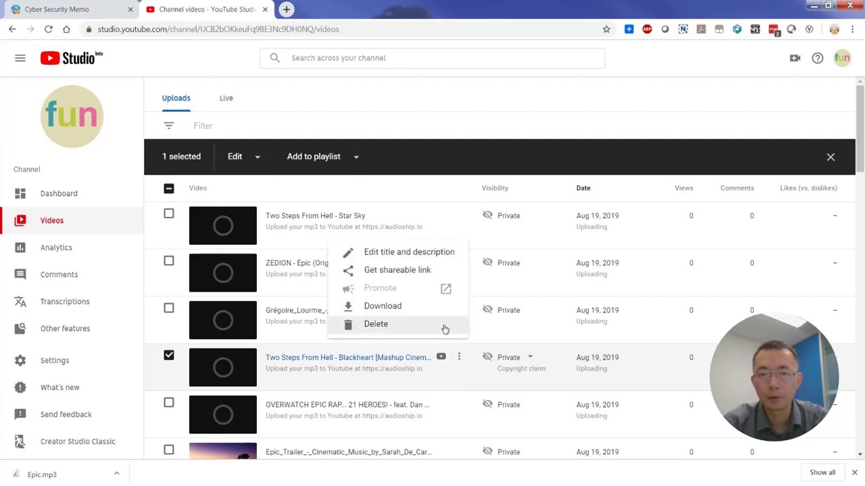
click(444, 326)
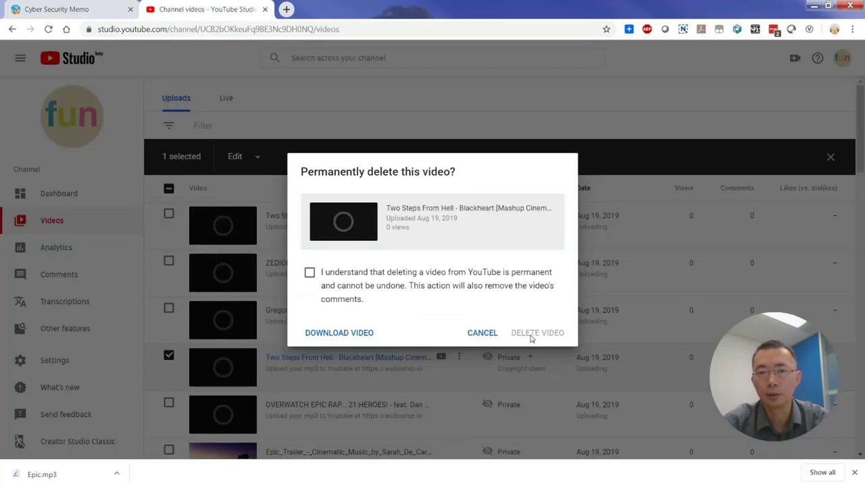
click(309, 272)
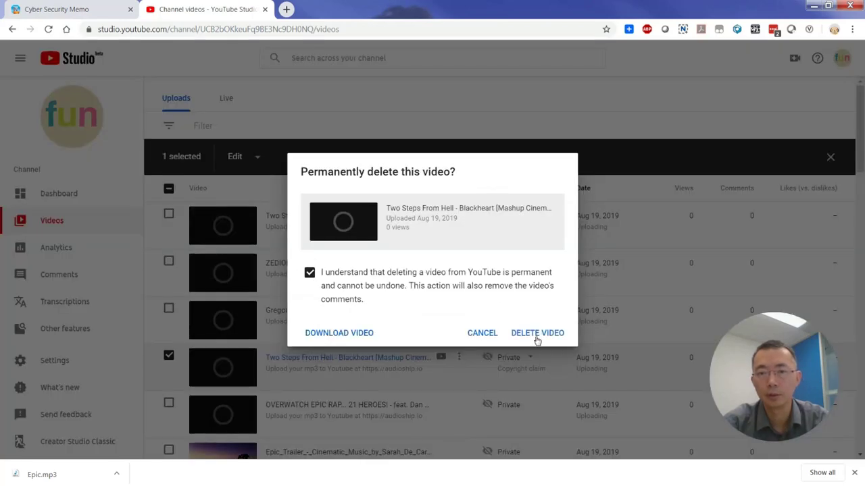
click(537, 333)
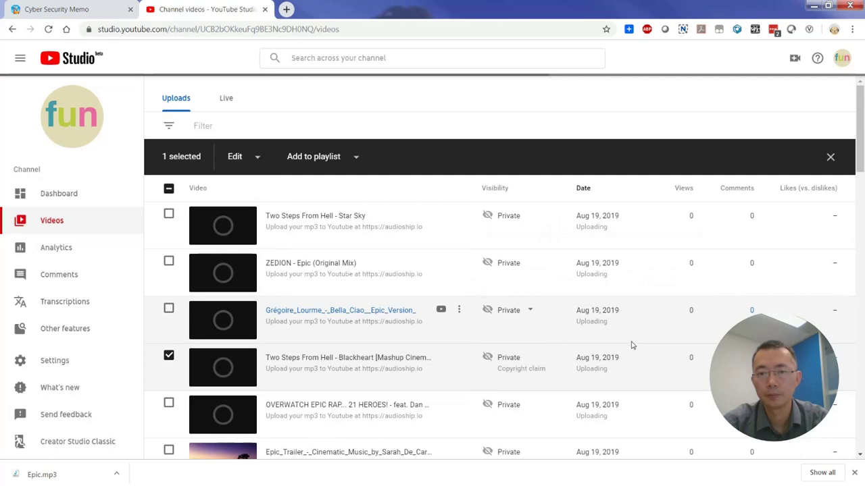
- Find the copyright-claimed video 少林足球 前奏 in the uploads and permanently delete it, acknowledging that deletion cannot be undone
scroll(632, 346, down, 2)
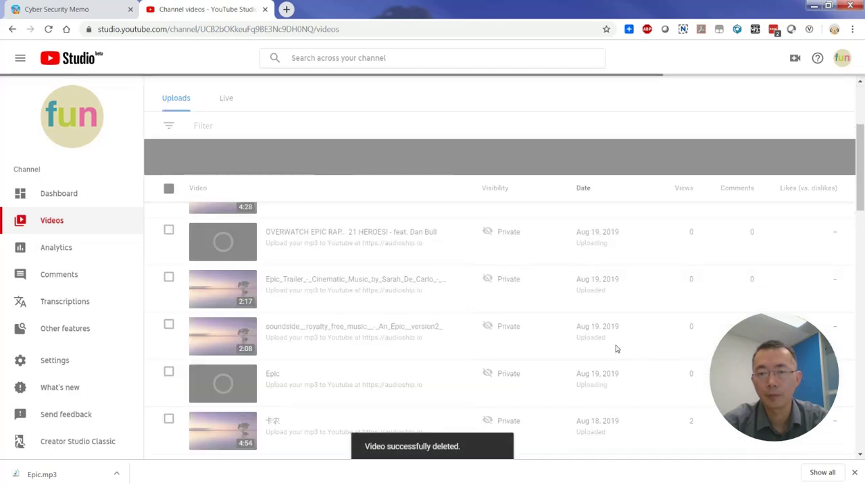
scroll(617, 349, down, 5)
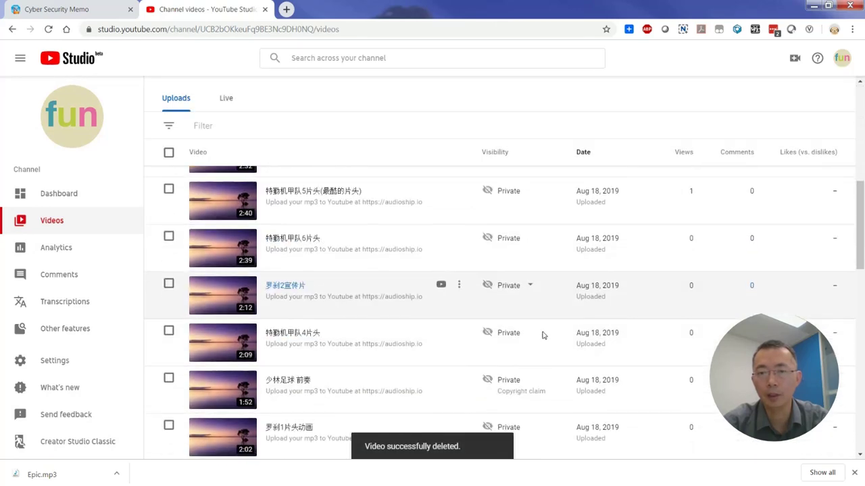
scroll(537, 338, down, 1)
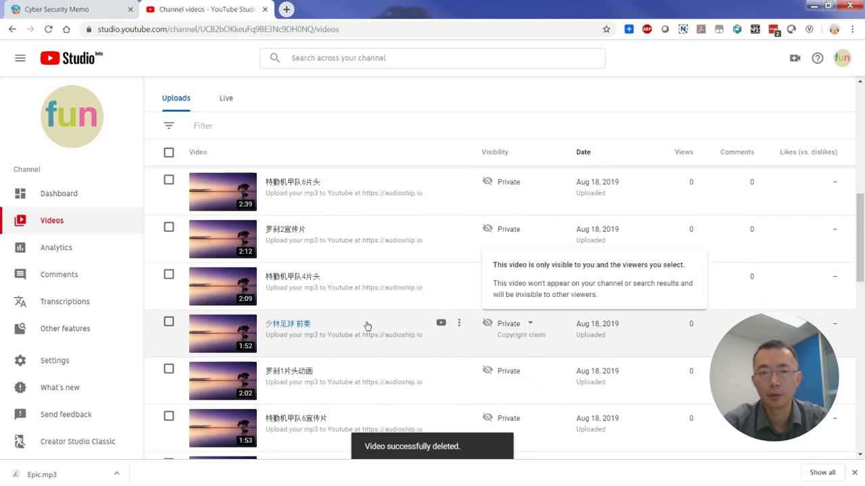
click(169, 324)
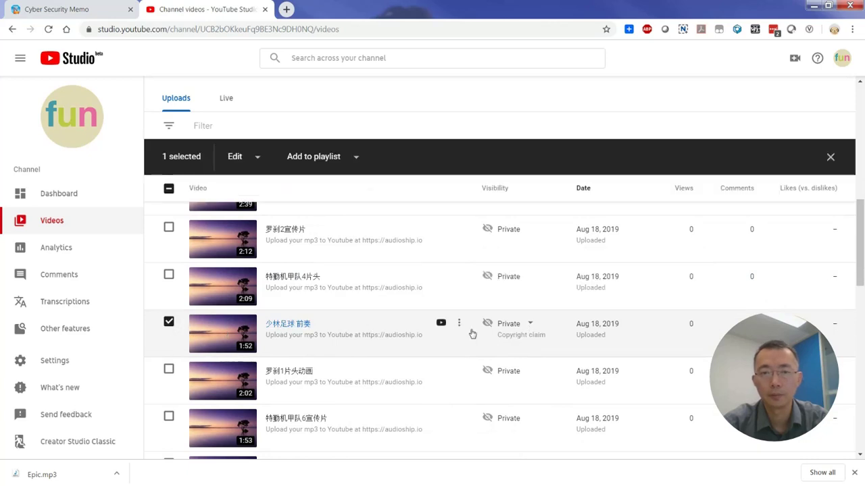
click(534, 327)
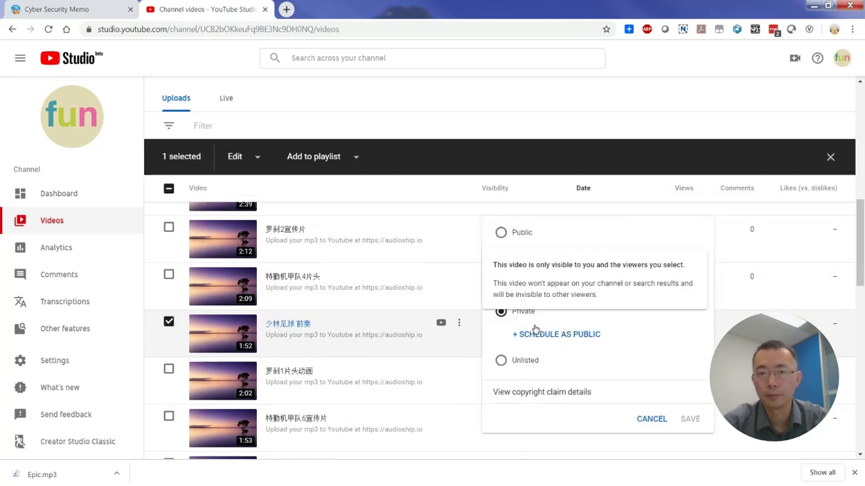
click(460, 328)
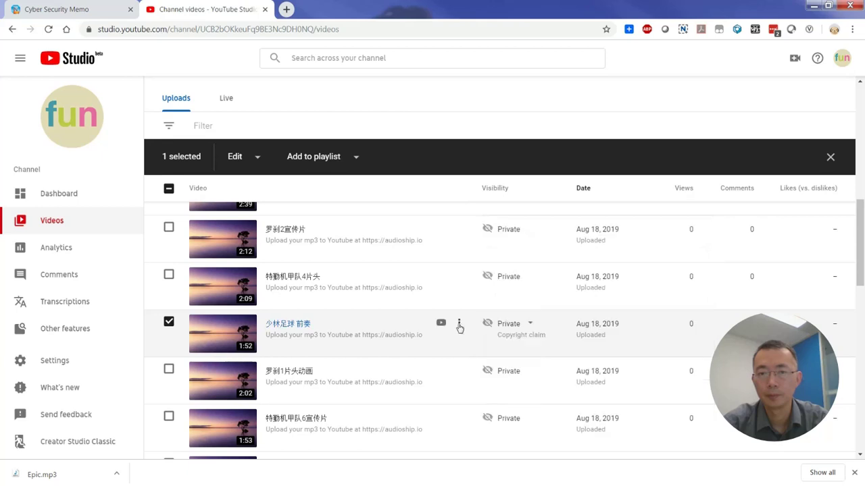
click(459, 326)
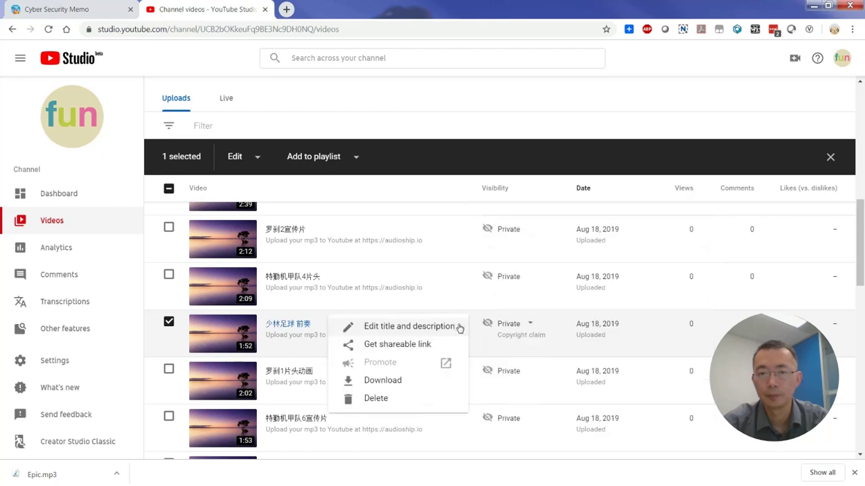
click(418, 399)
click(367, 286)
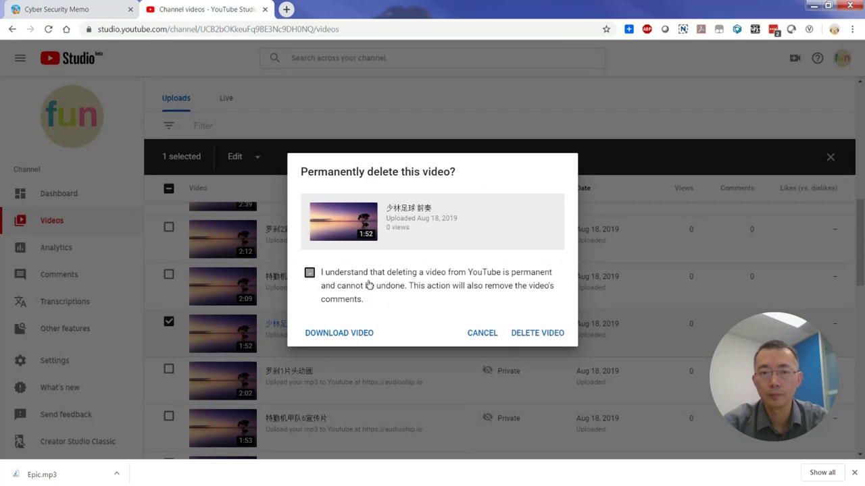
click(534, 334)
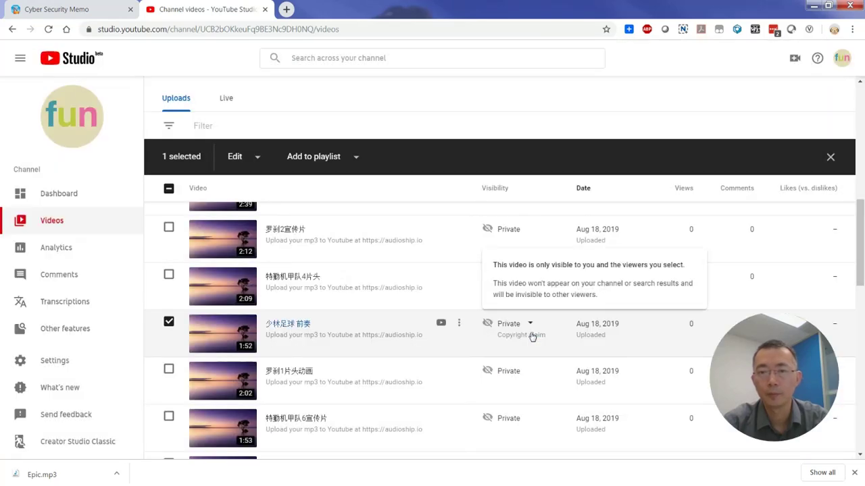
- Check the remaining uploads from Aug 19, 2019 for upload status and copyright claims
scroll(529, 329, up, 8)
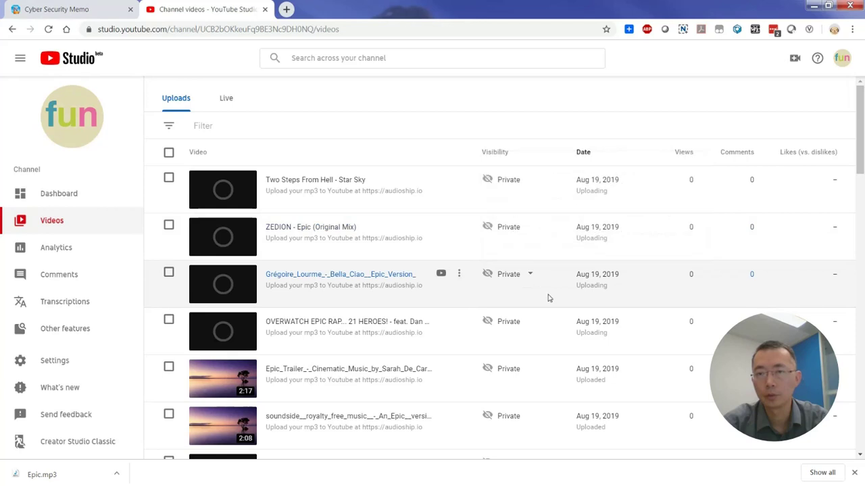
scroll(549, 299, down, 1)
scroll(548, 298, down, 2)
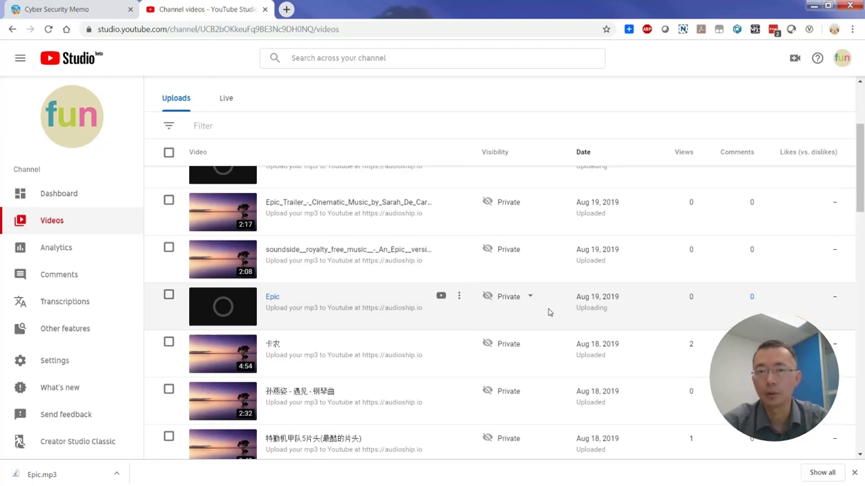
scroll(549, 312, up, 3)
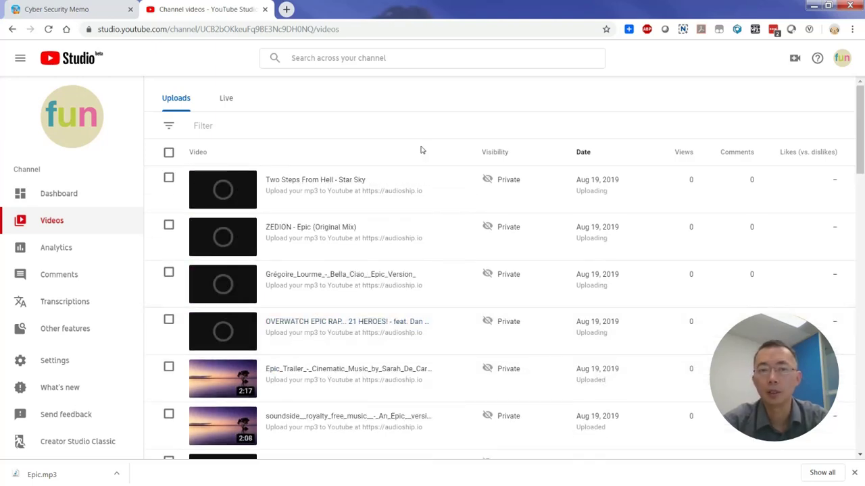